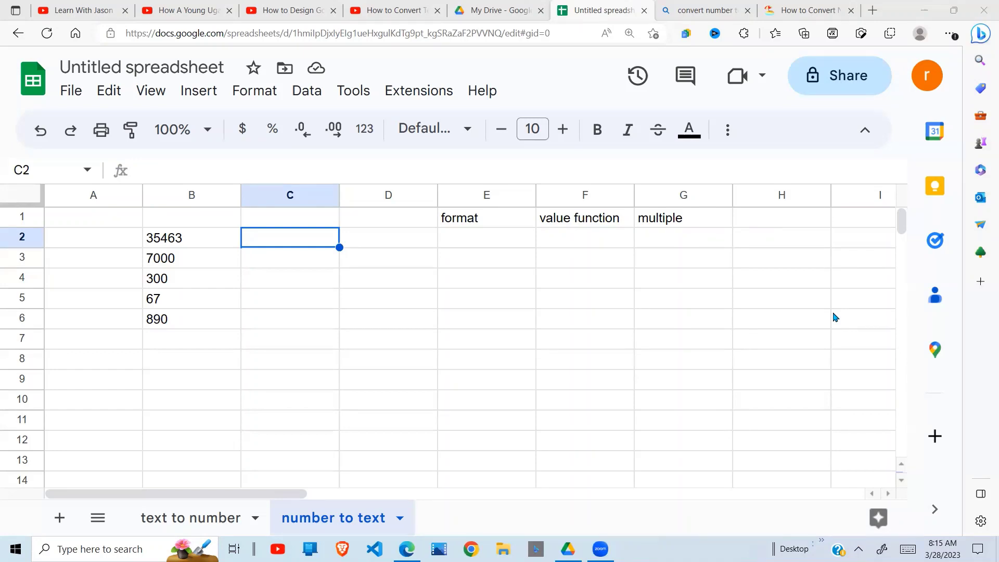
Enter =ISNUMBER(B2) in C2, which returns FALSE for the first value.
drag(172, 238, 208, 319)
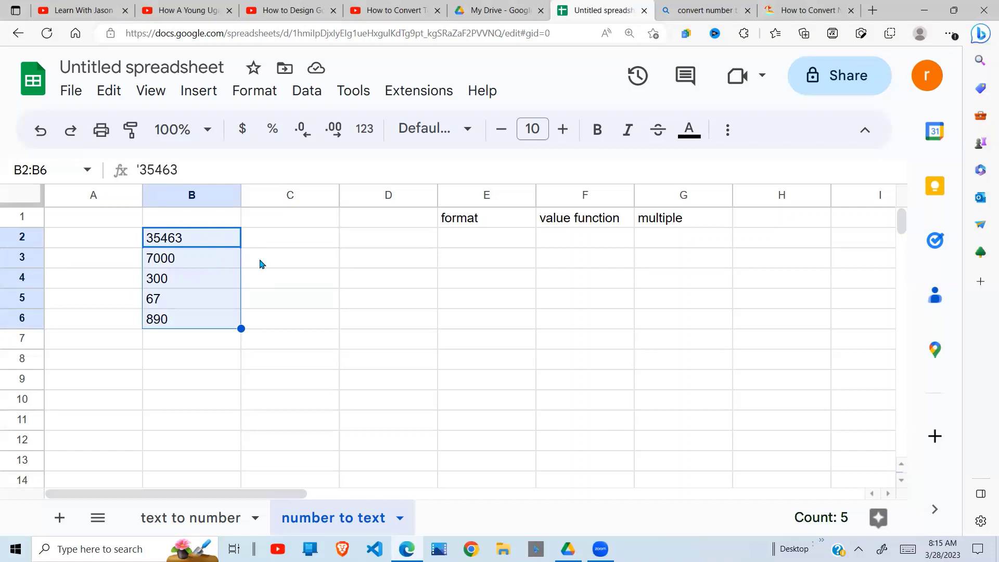
click(305, 249)
text(=isnumber()
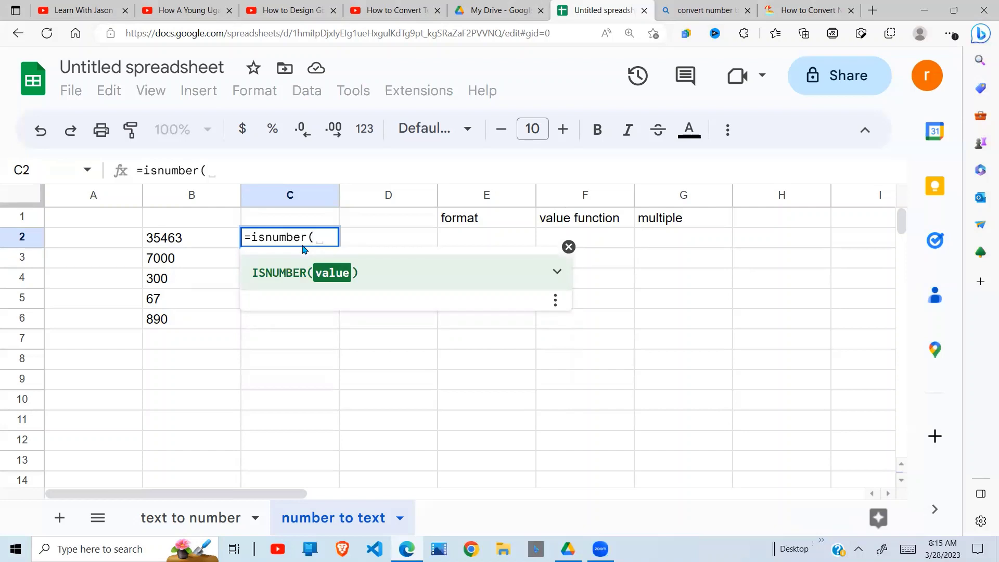
click(186, 241)
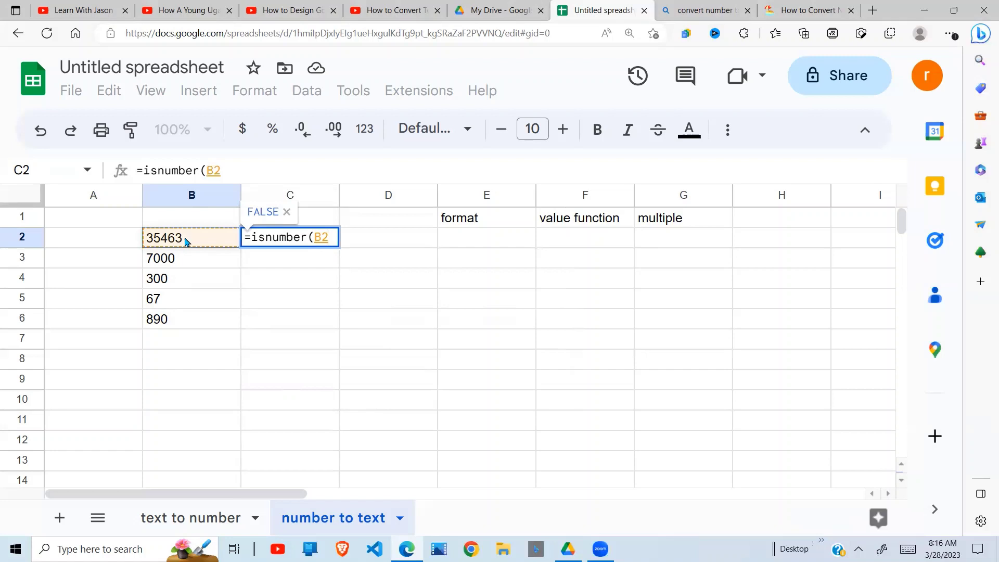
text())
key(Return)
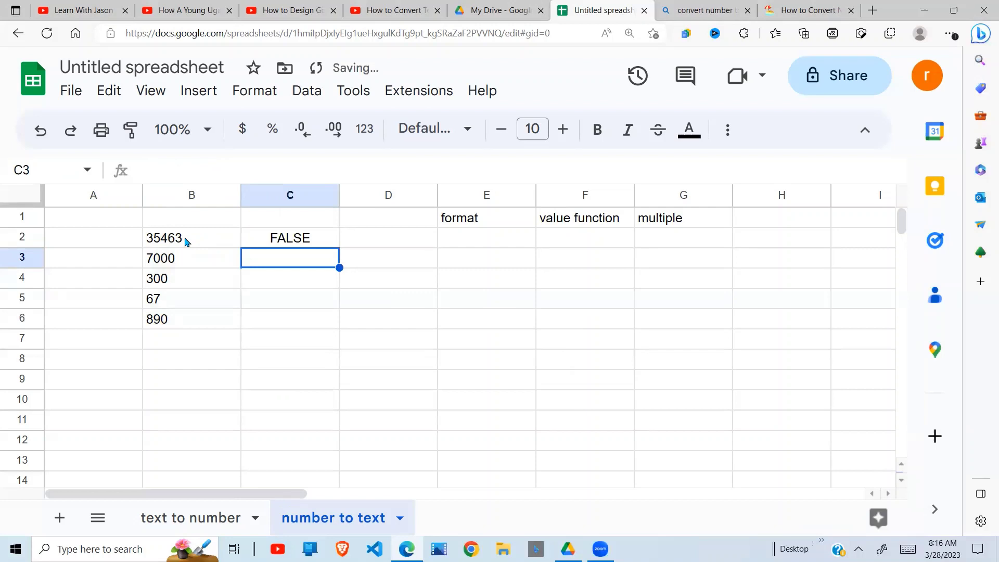
Fill the ISNUMBER check down to C6 and review the copied FALSE results.
click(311, 243)
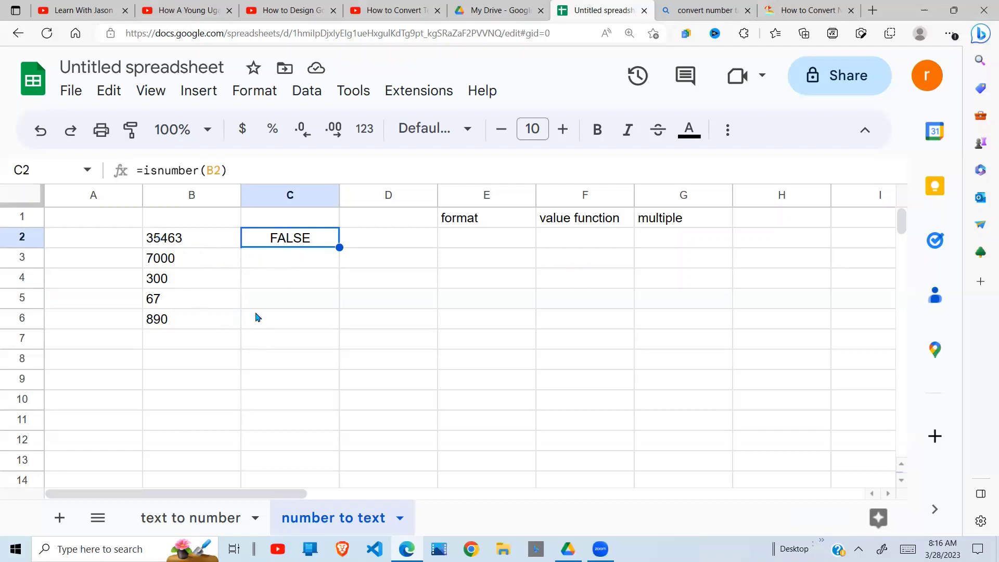
drag(339, 248, 331, 328)
click(205, 255)
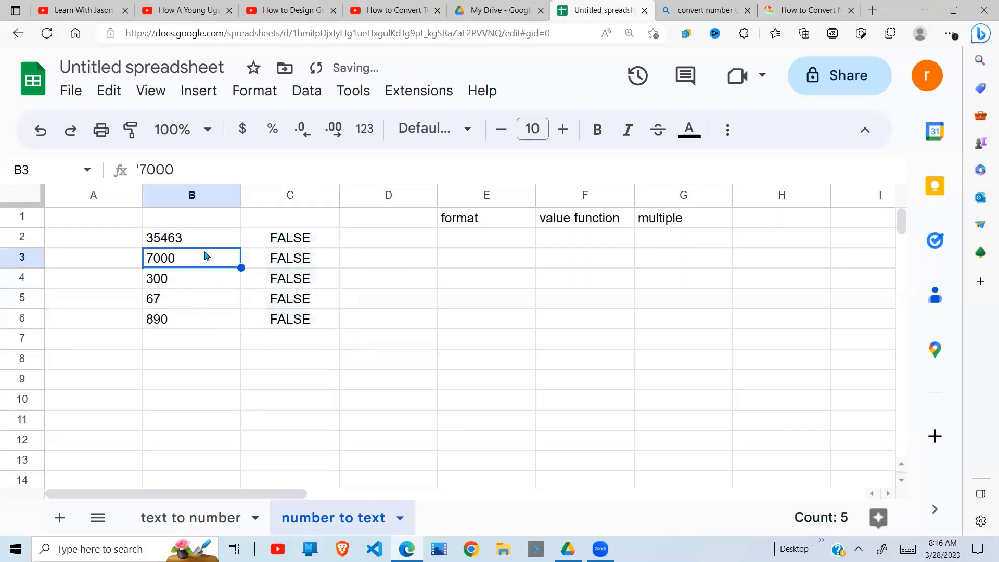
click(303, 265)
click(303, 299)
click(297, 321)
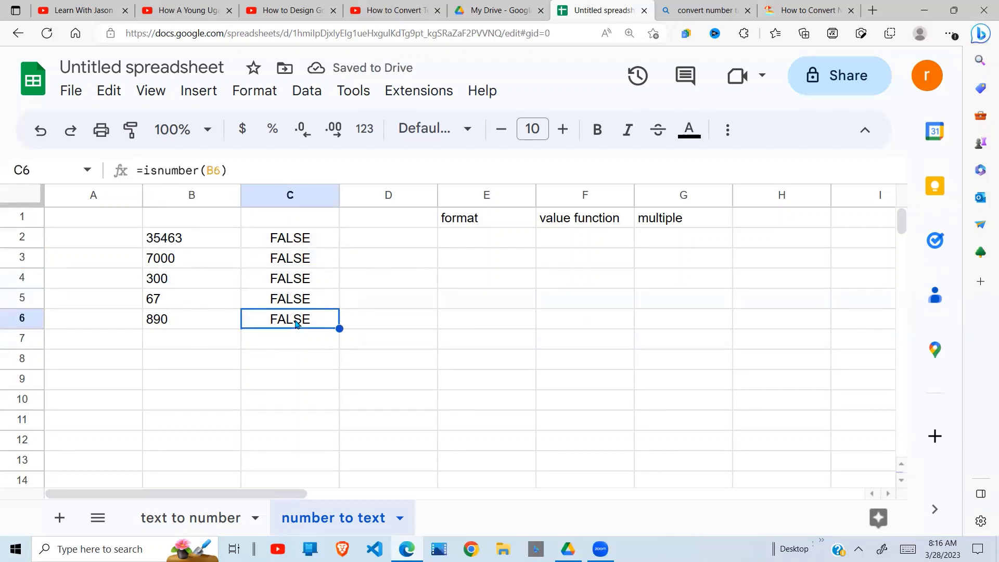
Enter =SUM(B2:B6) in B7, which totals 0 because the values are text.
click(196, 350)
text(=s)
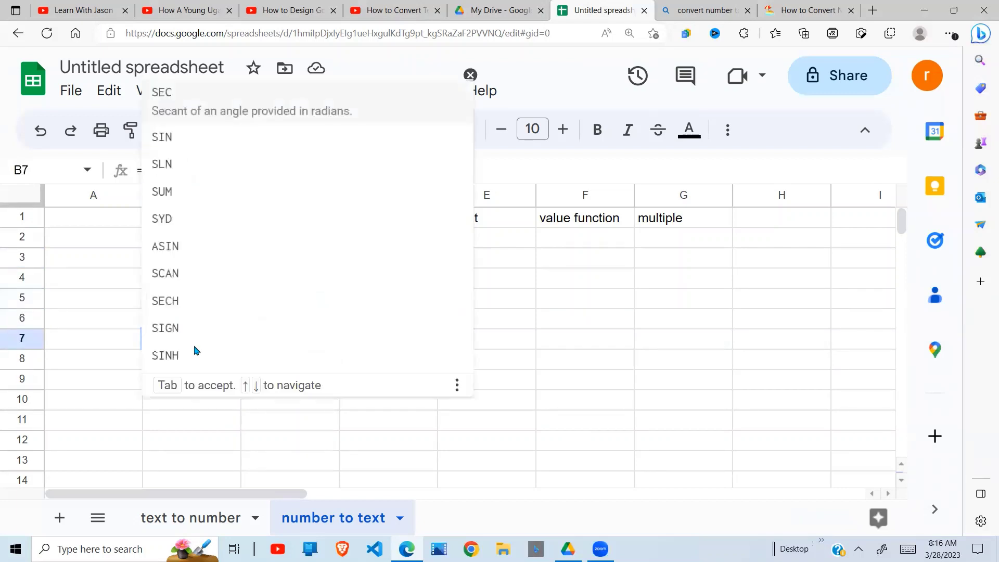
text(um()
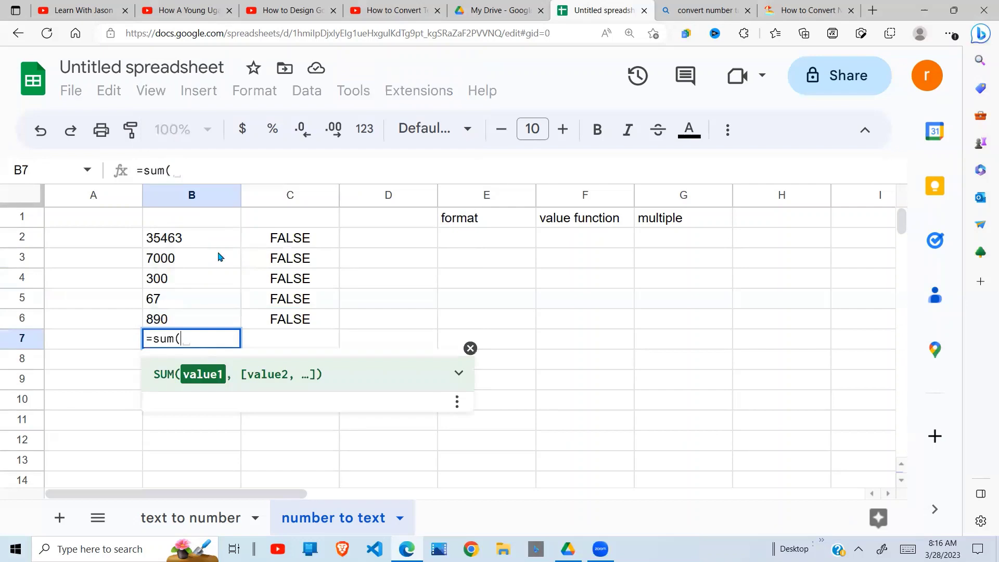
drag(206, 238, 206, 318)
text())
key(Return)
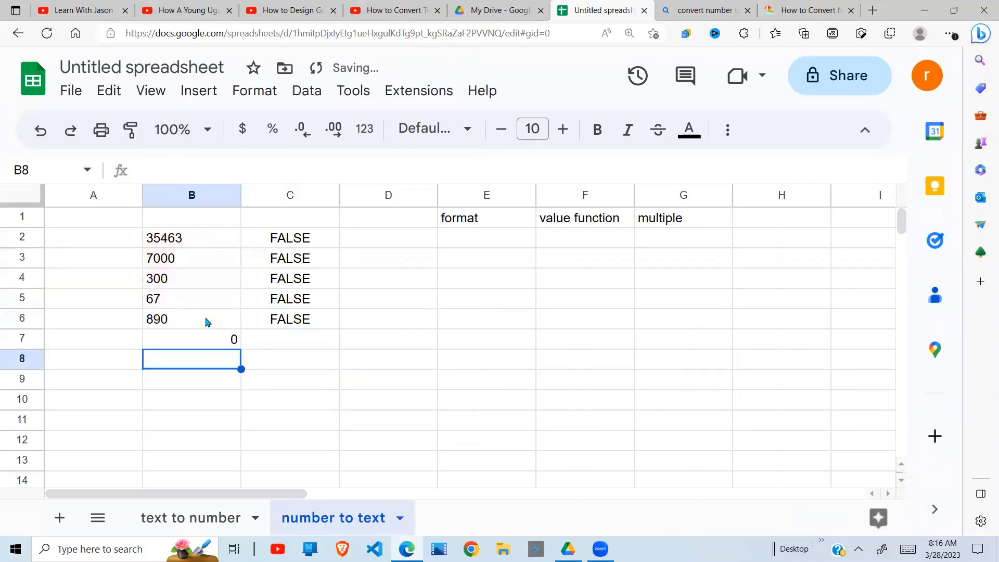
click(233, 346)
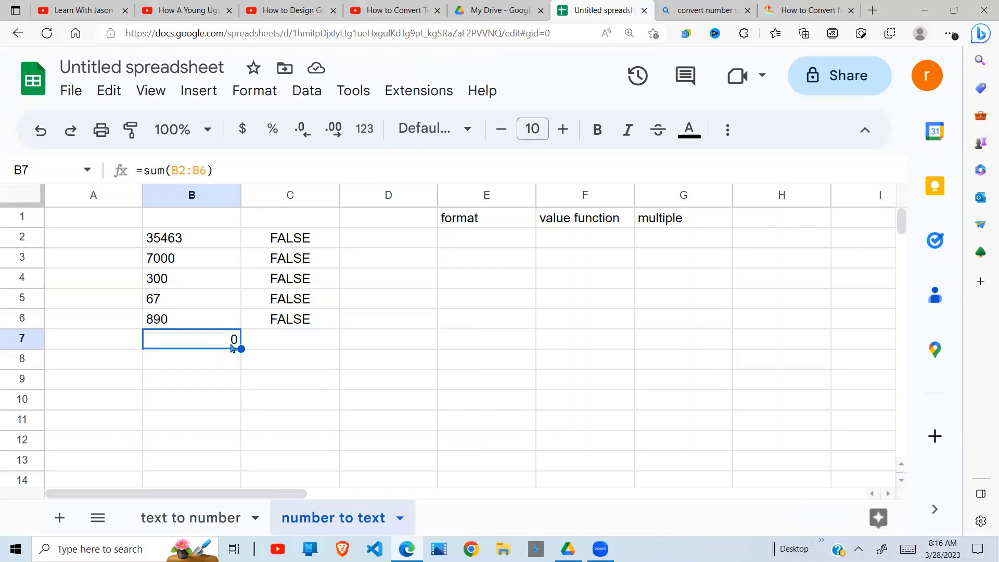
Enter =ISTEXT(B2) in D2, fixing the misspelled function name, returning TRUE.
click(397, 243)
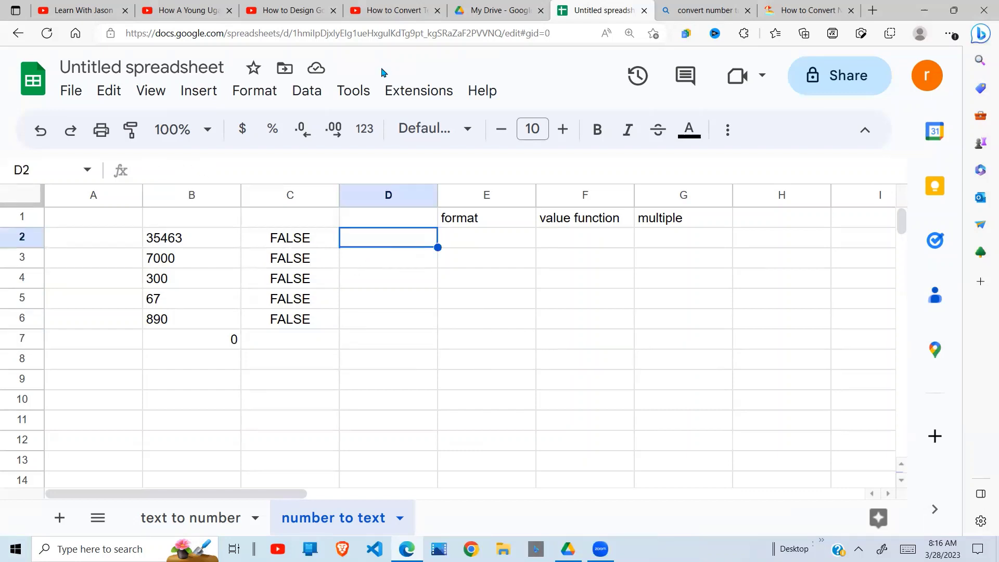
text(=i)
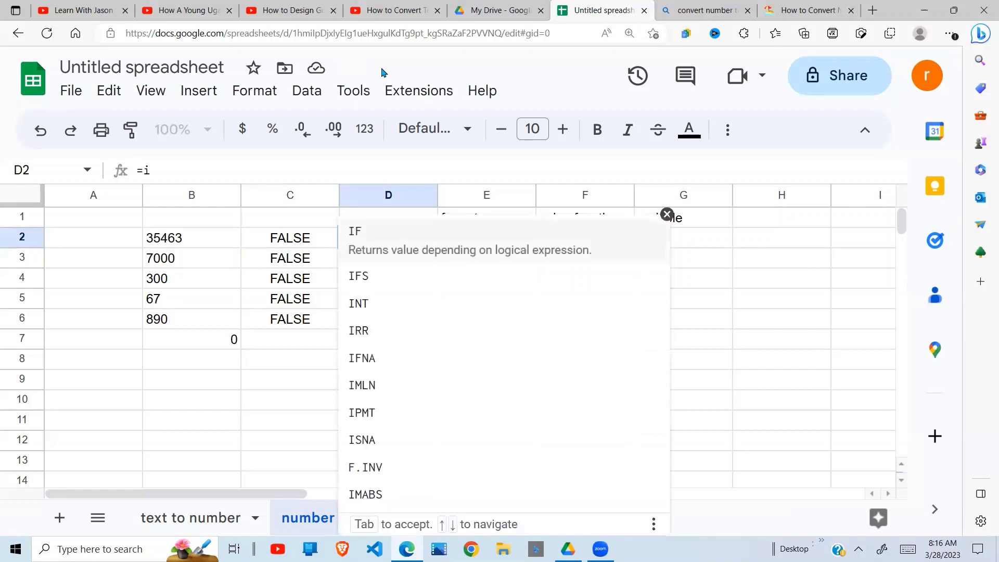
text(s)
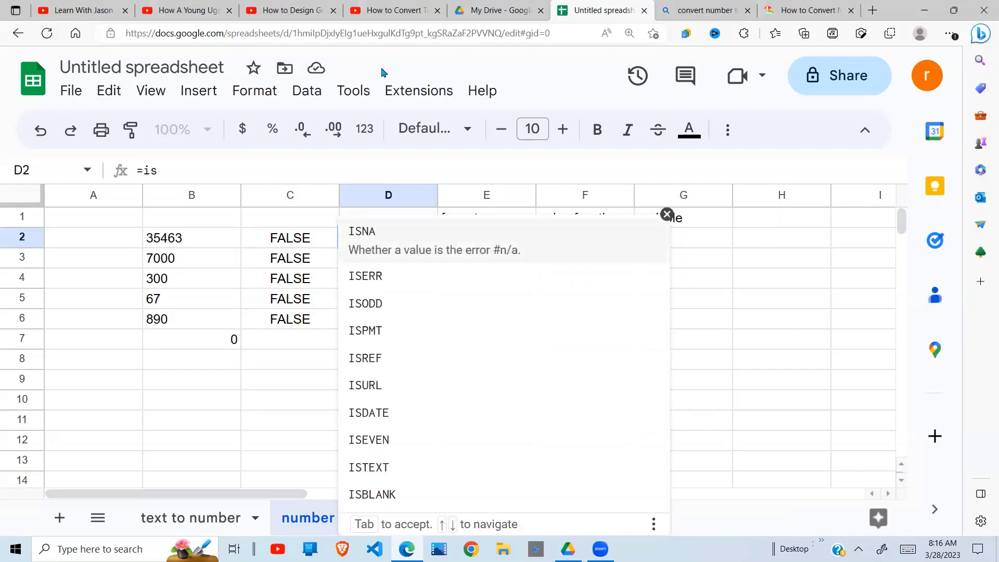
text(tex()
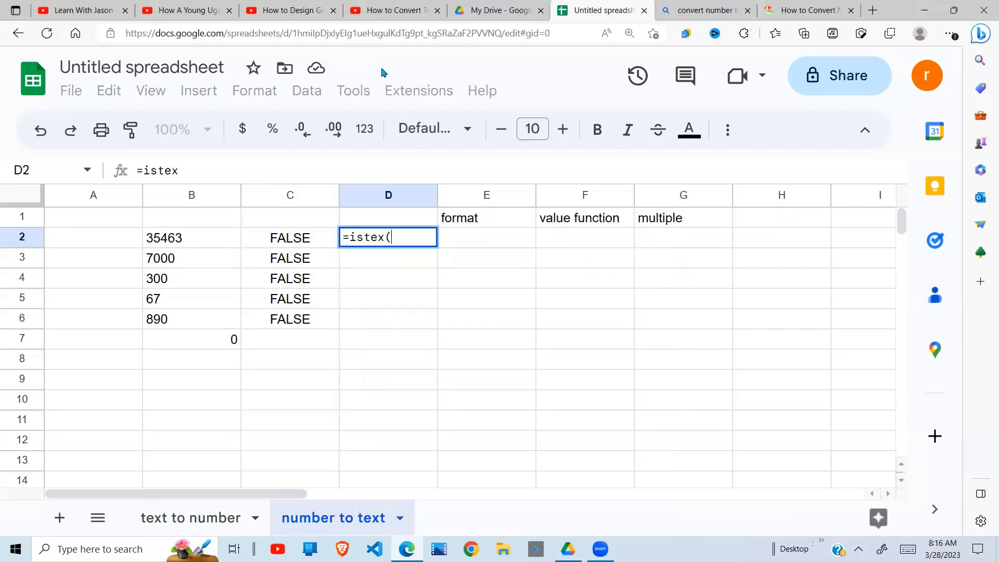
key(BackSpace)
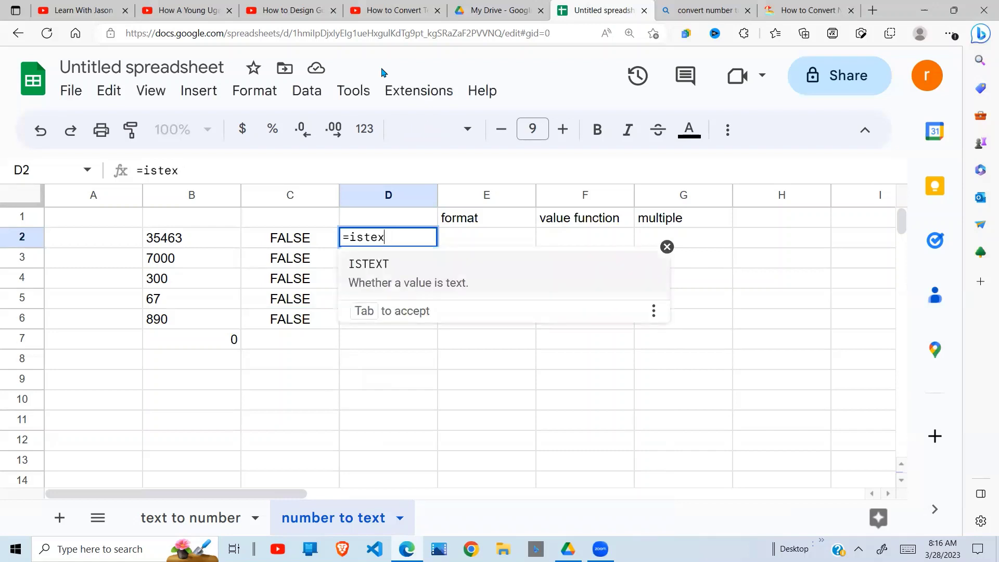
text(t()
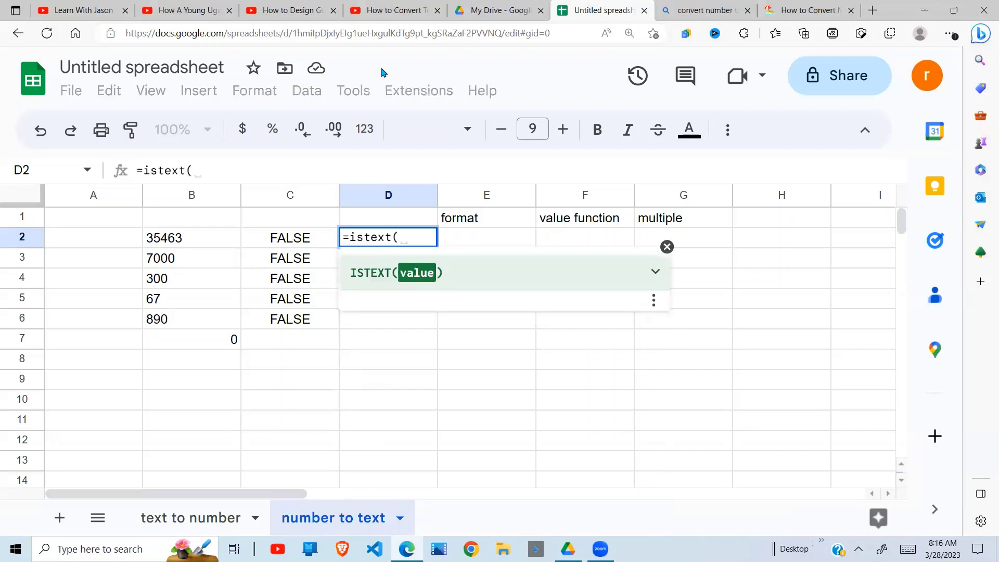
click(185, 243)
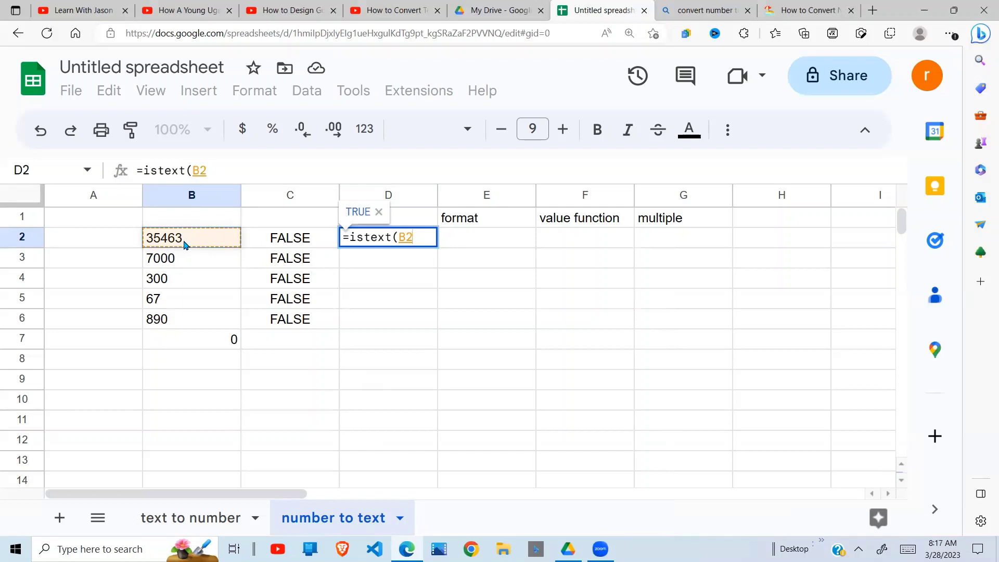
text())
key(Return)
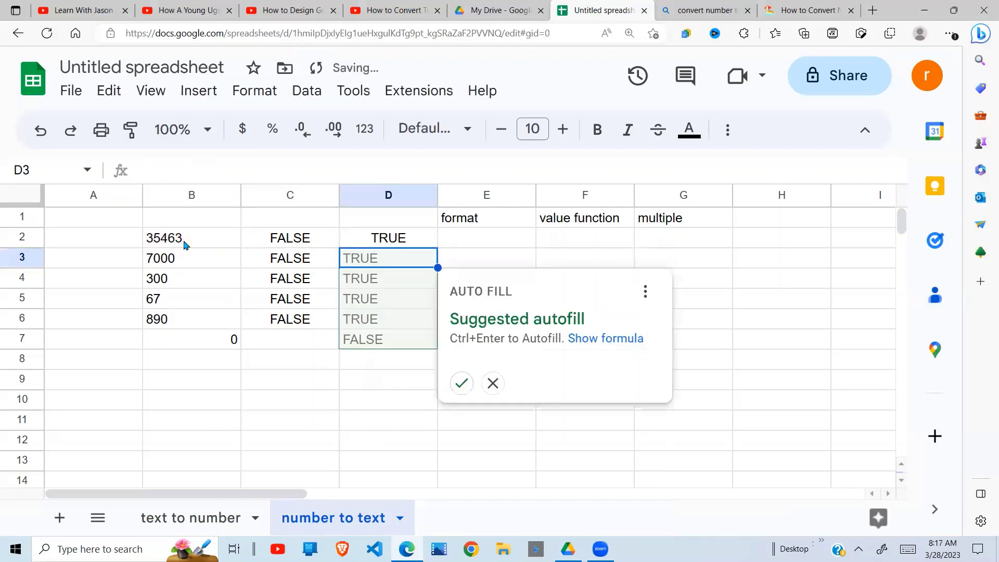
Accept the suggested autofill down column D and clear the extra result in D7.
click(462, 383)
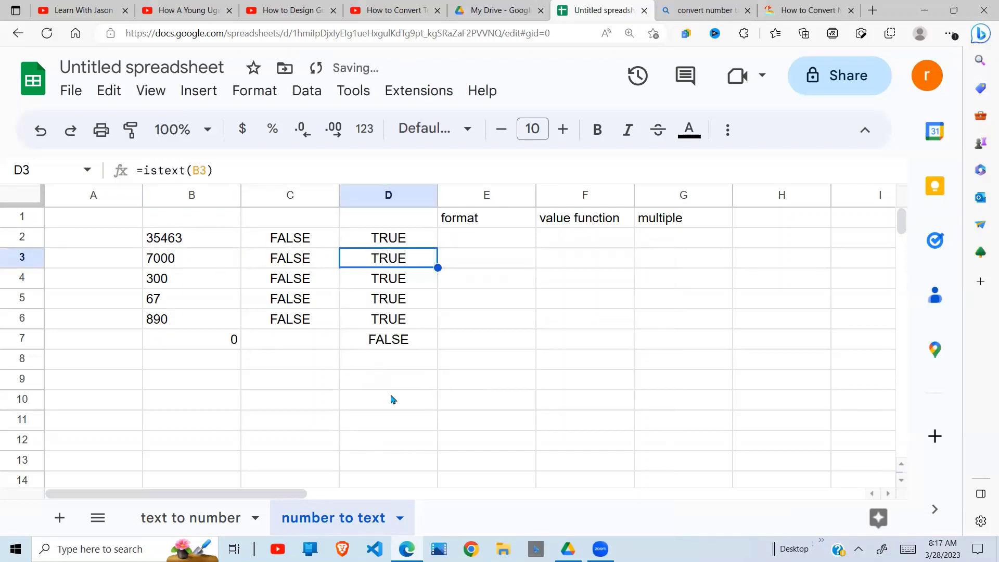
click(393, 399)
click(389, 349)
key(Delete)
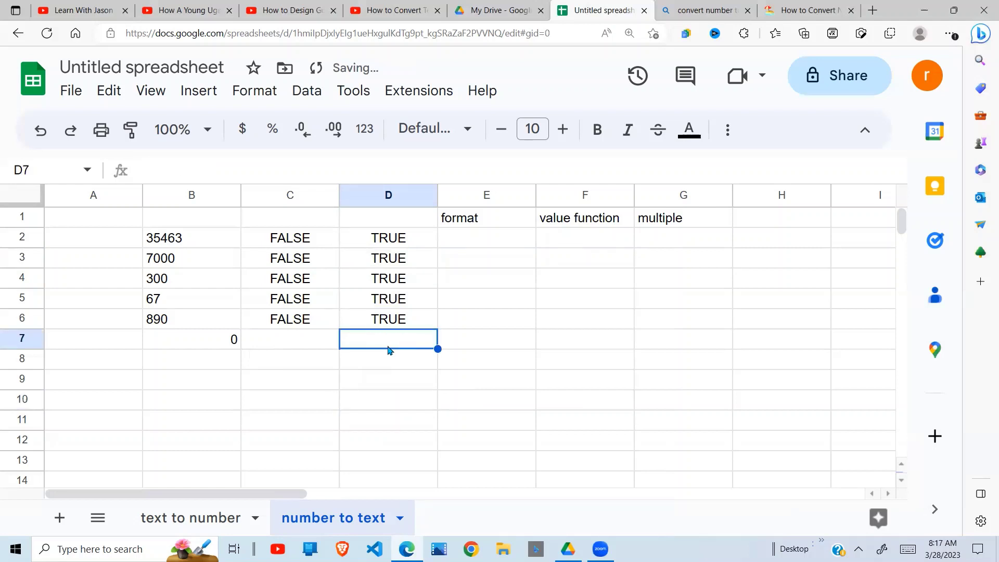
click(404, 240)
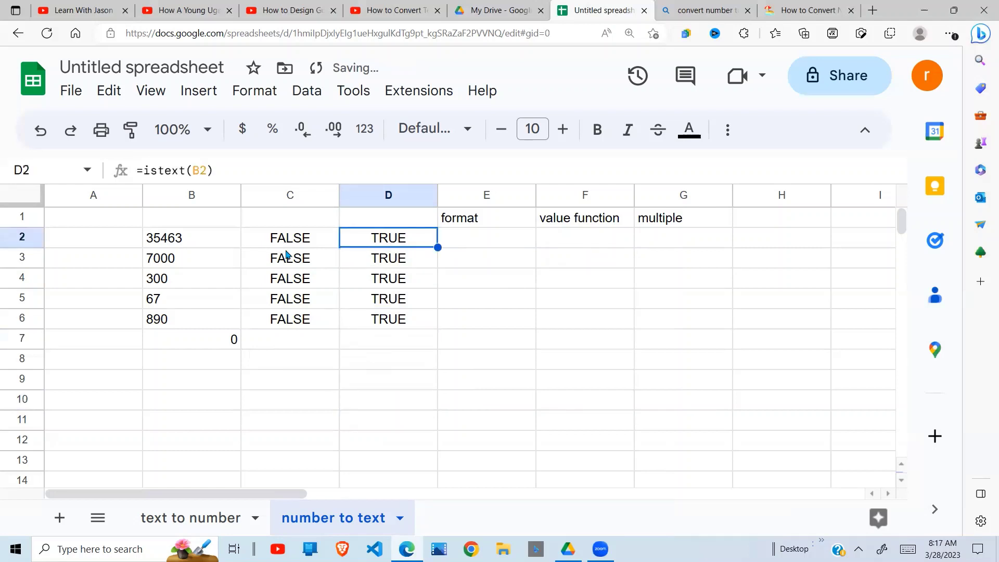
Review column B's text values alongside their ISNUMBER and ISTEXT results in C2:D6.
click(205, 244)
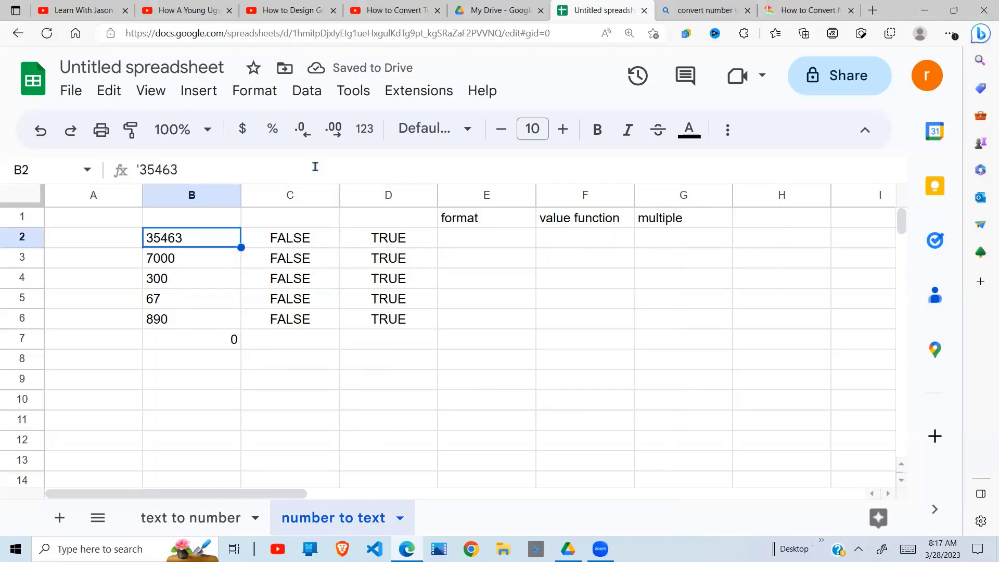
click(302, 246)
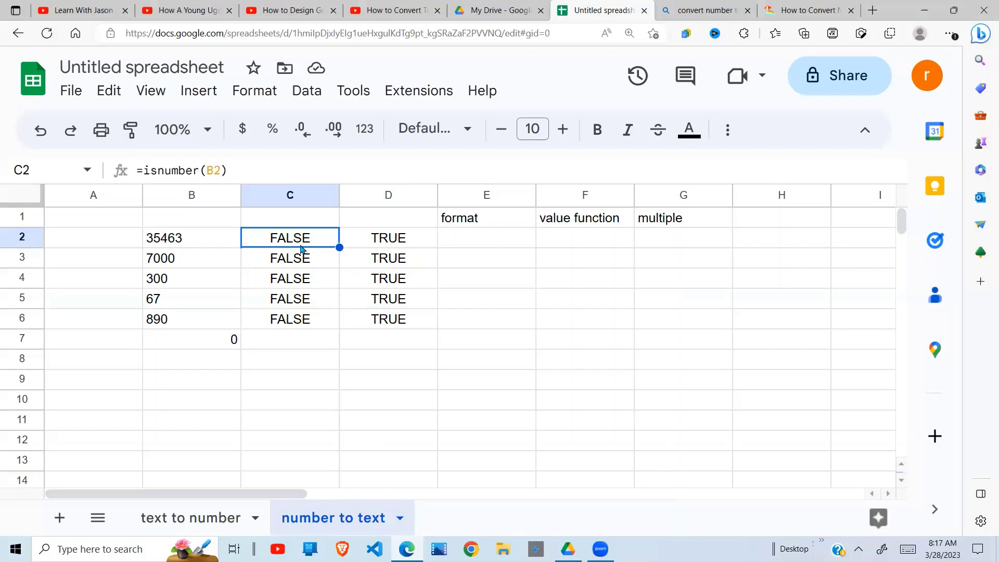
click(410, 236)
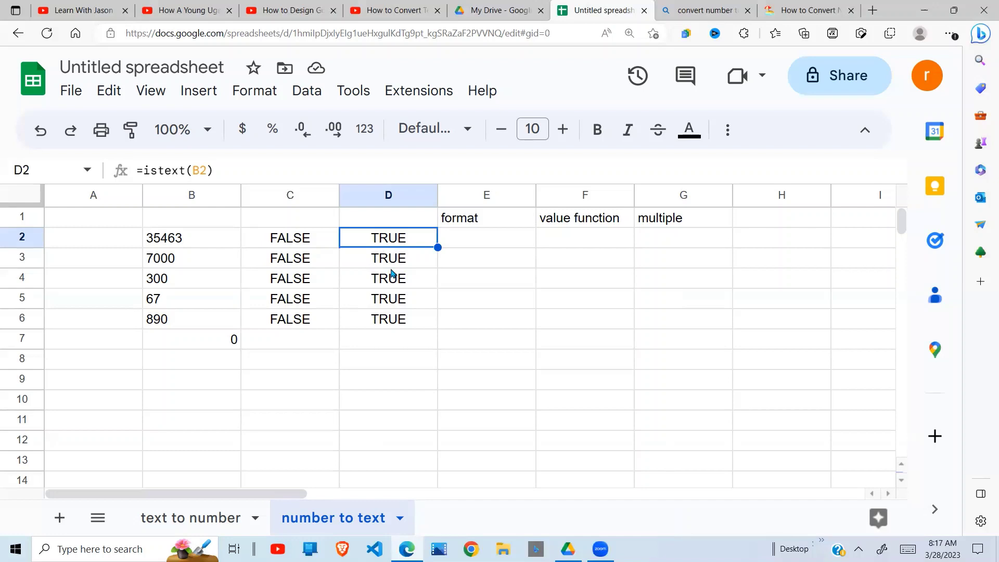
click(396, 266)
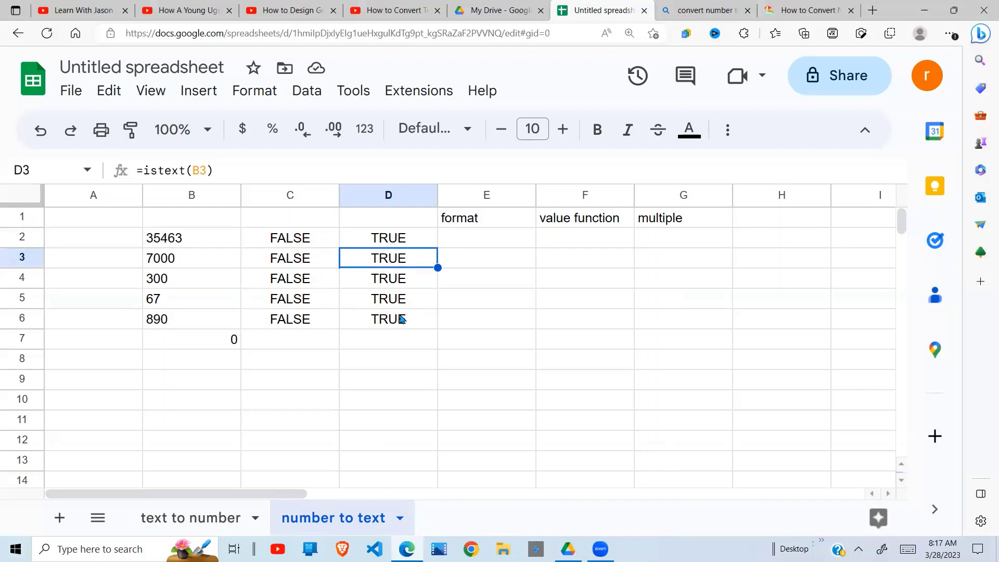
click(404, 318)
click(336, 238)
drag(373, 277, 381, 315)
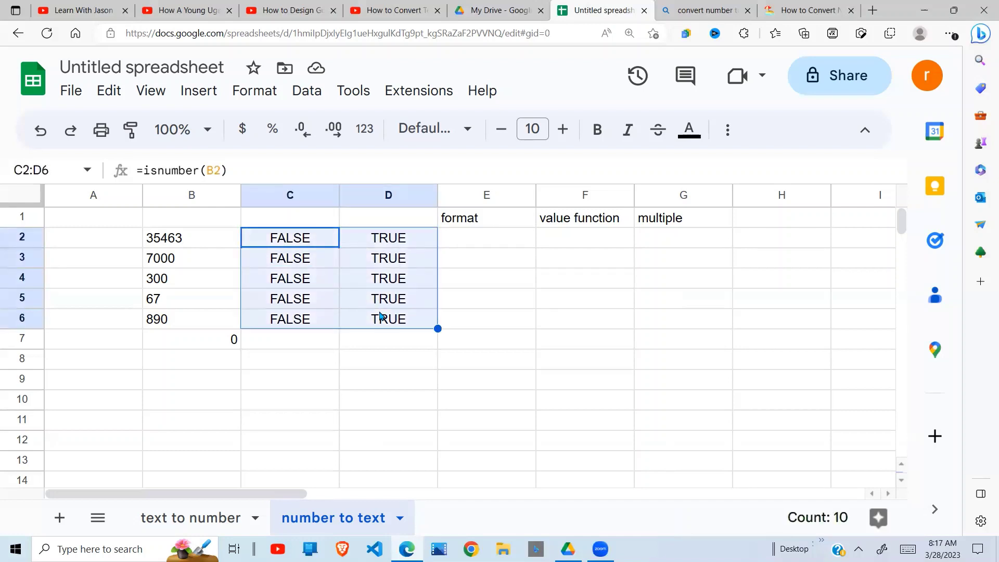
click(125, 245)
click(180, 239)
click(177, 282)
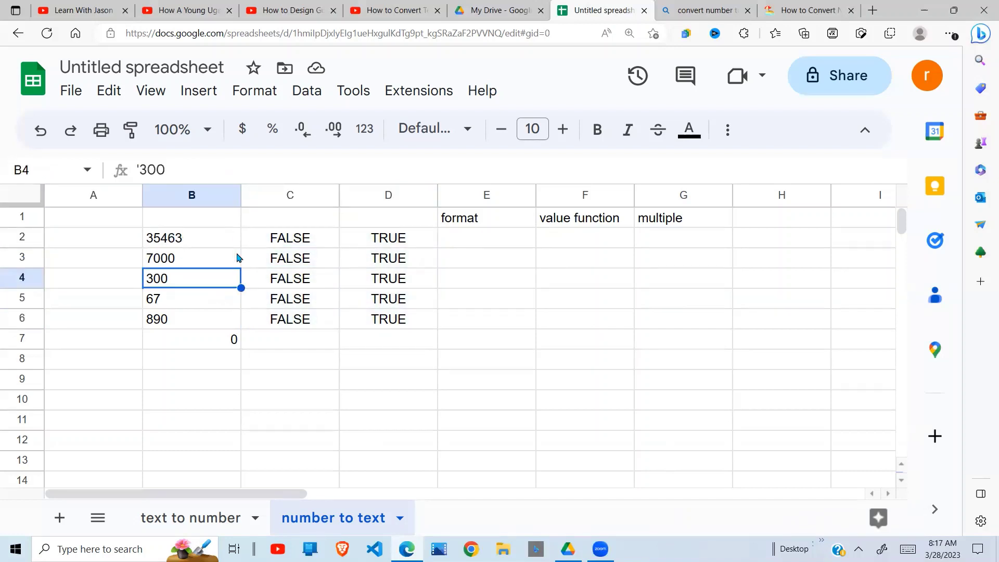
Copy B2:B6 (35463, 7000, 300, 67, 890) and paste them into E2:E6.
drag(188, 235, 176, 321)
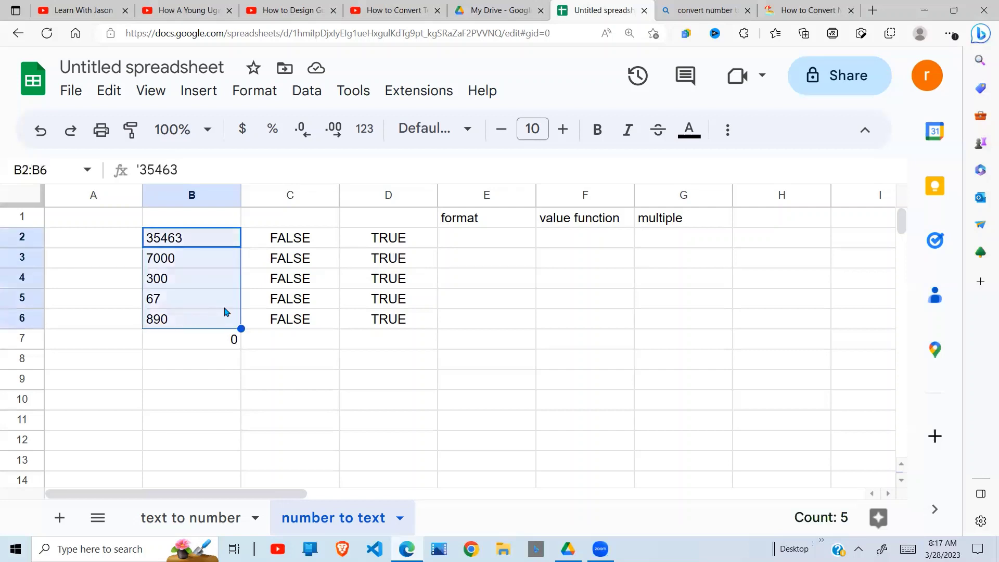
click(460, 242)
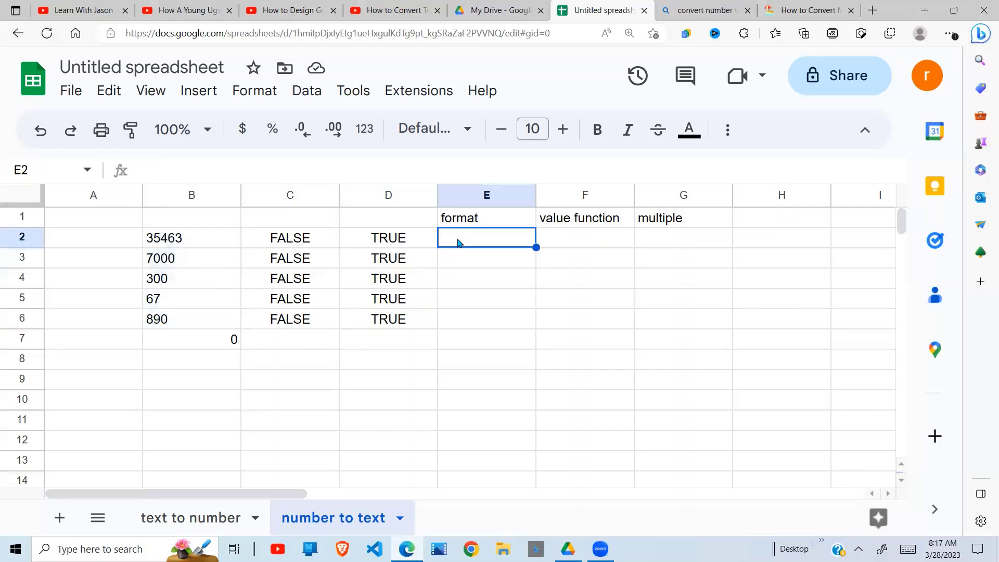
click(394, 307)
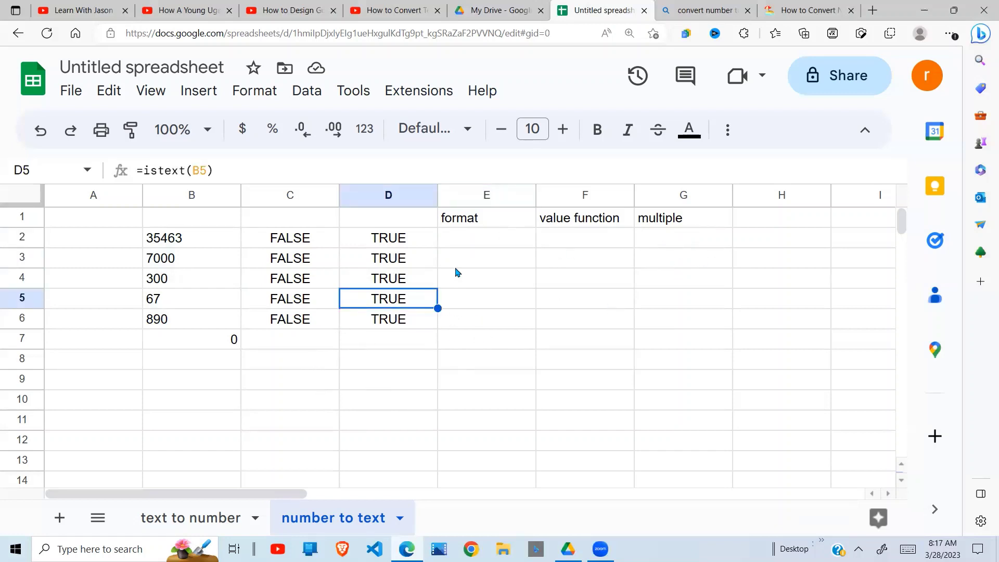
click(462, 242)
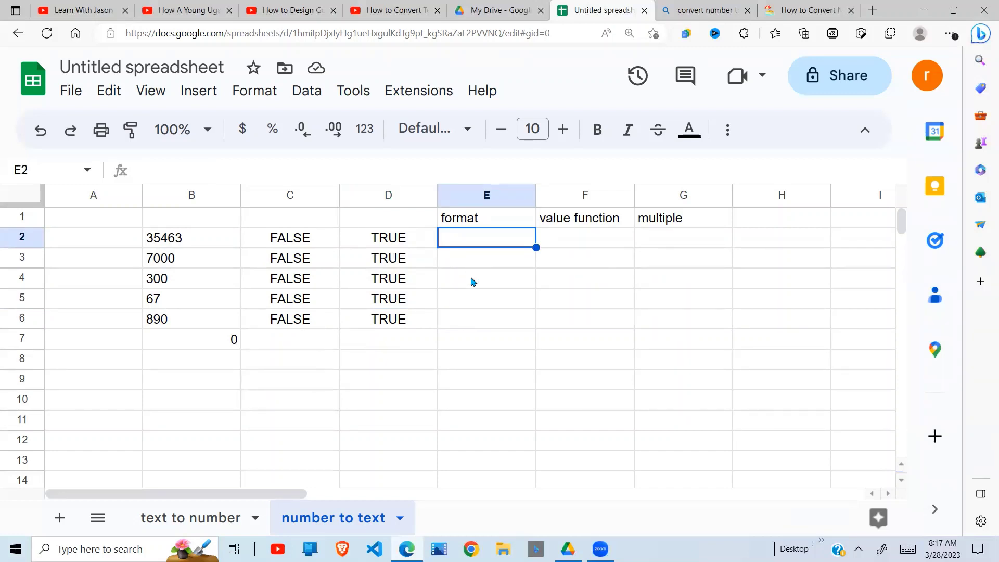
drag(179, 242, 176, 321)
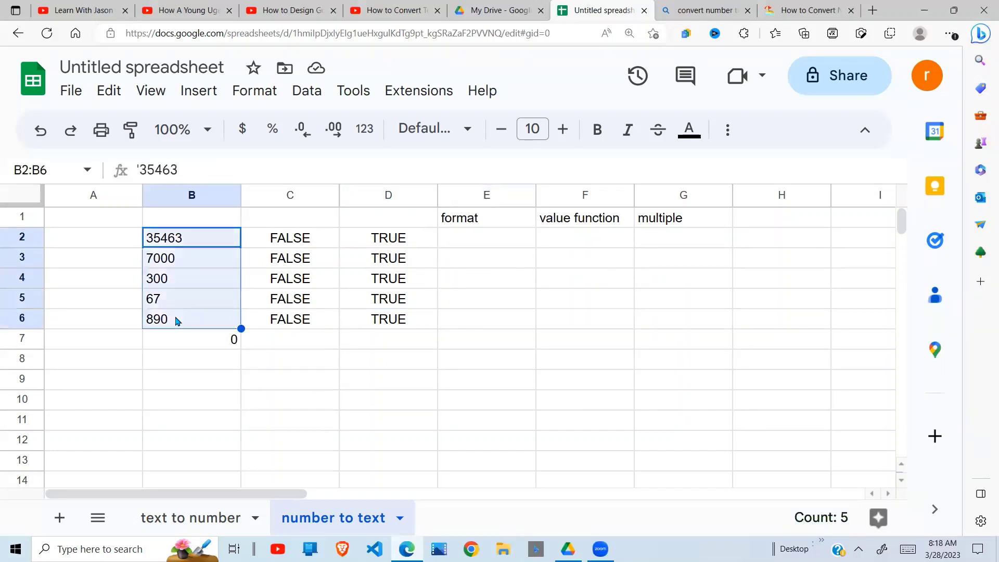
key(ctrl+c)
click(468, 237)
key(ctrl+v)
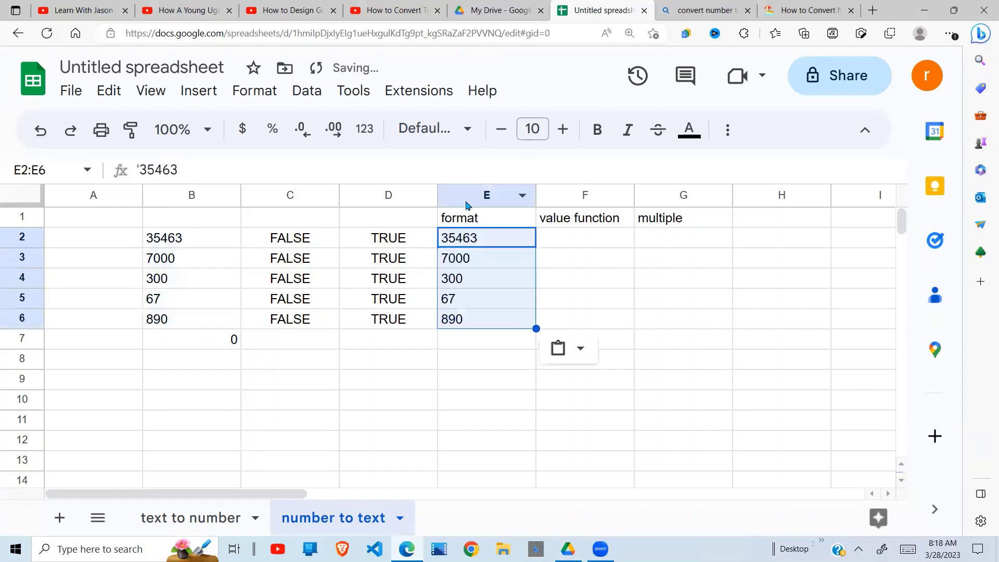
Apply Format > Number > Number to E2:E6, showing values like 35,463.00 and 7,000.00.
click(581, 323)
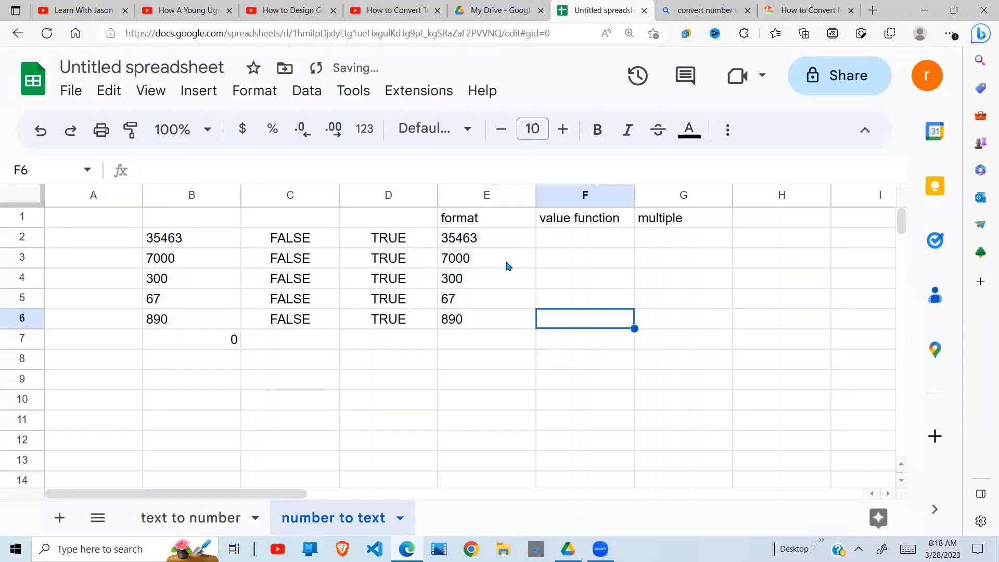
drag(484, 241, 479, 320)
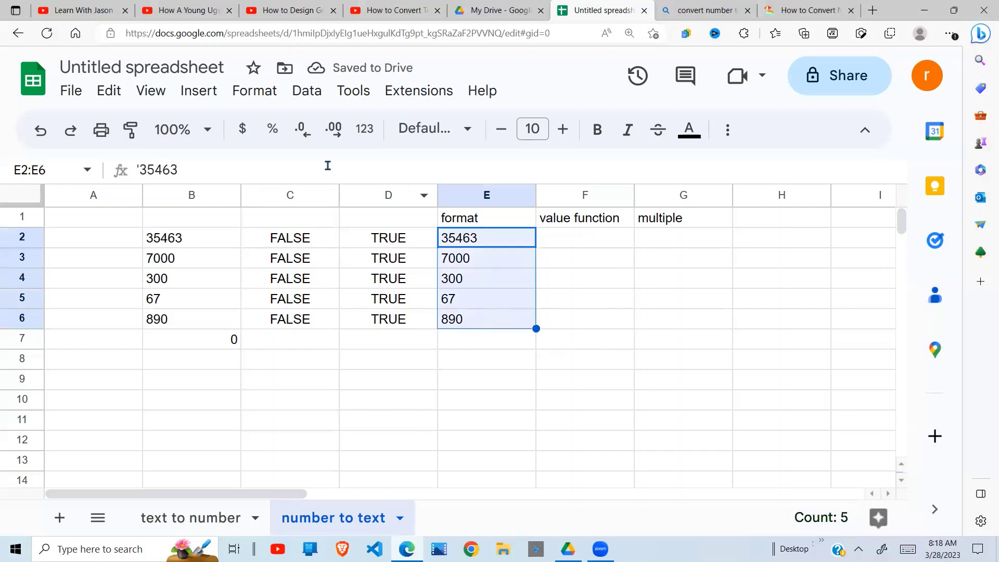
click(255, 93)
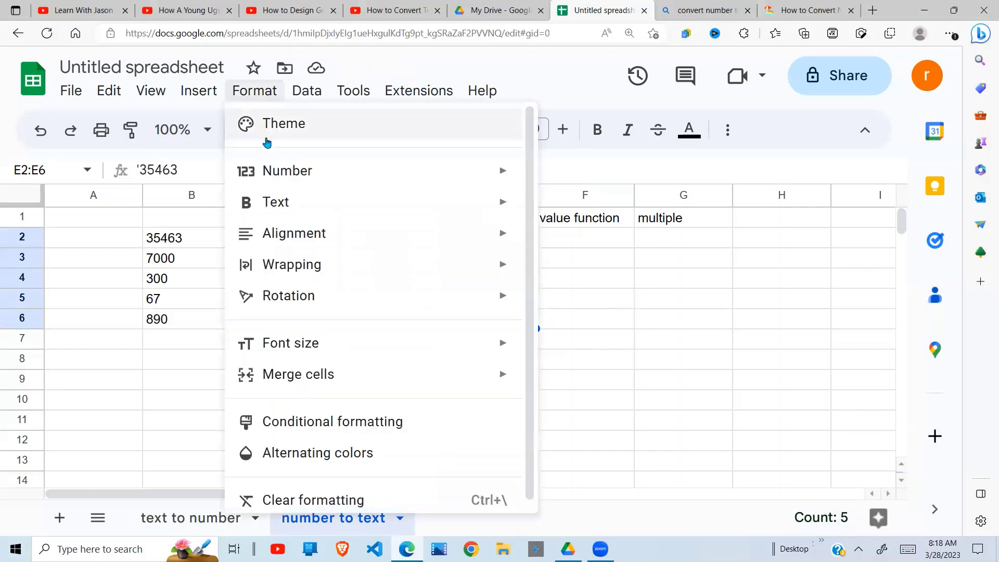
mouse_move(297, 172)
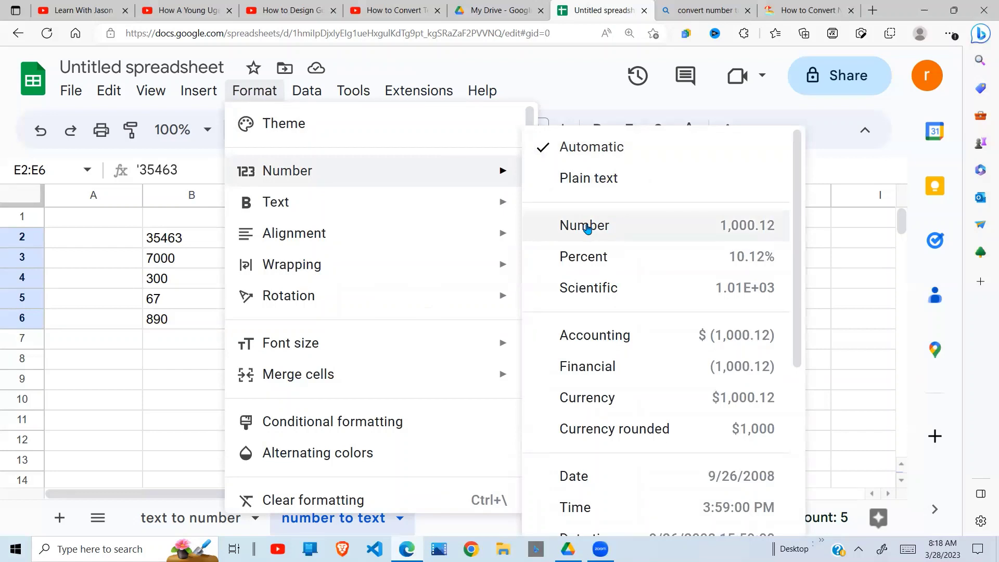
click(586, 229)
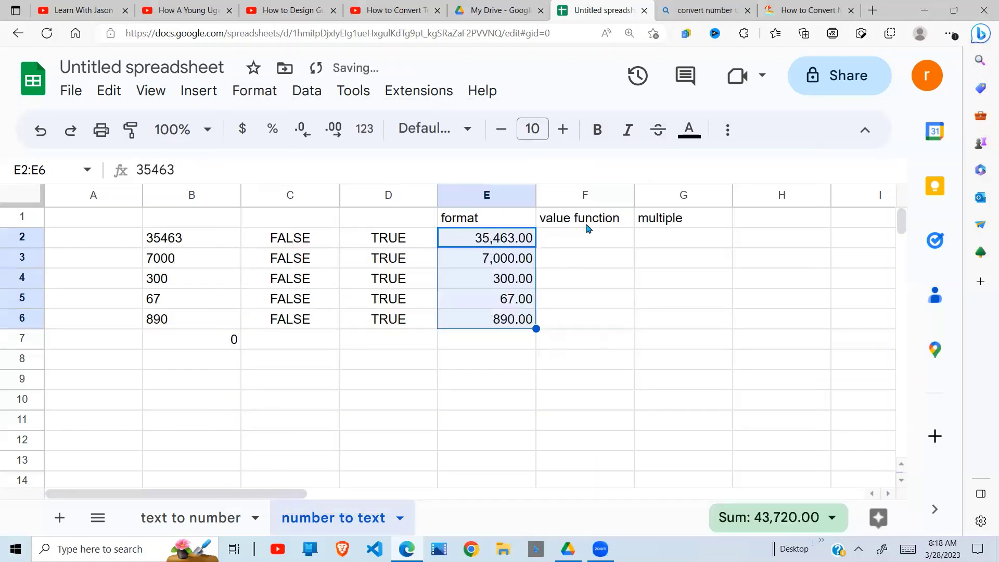
Copy B7's SUM into E7, giving =sum(E2:E6) totalling 43,720.00.
click(487, 338)
click(228, 344)
key(ctrl+c)
click(514, 338)
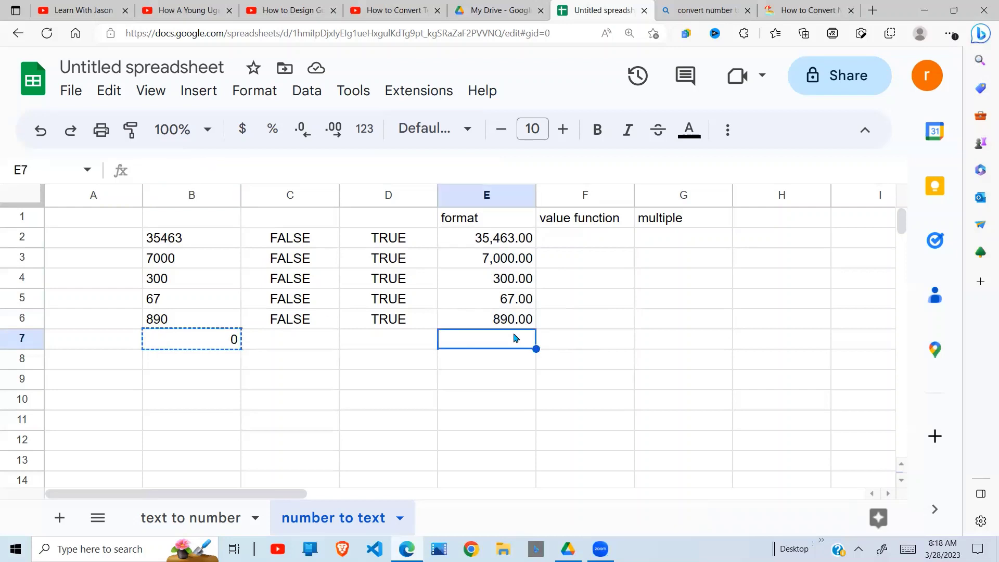
key(ctrl+v)
double_click(514, 338)
key(Return)
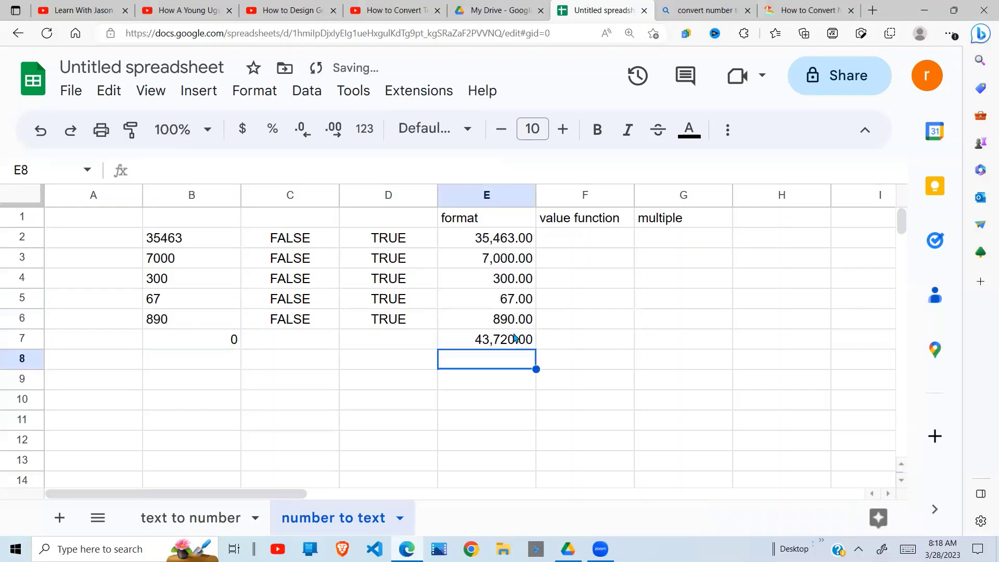
click(514, 338)
Compare E7's 43,720.00 total against B7's total of 0.
click(224, 342)
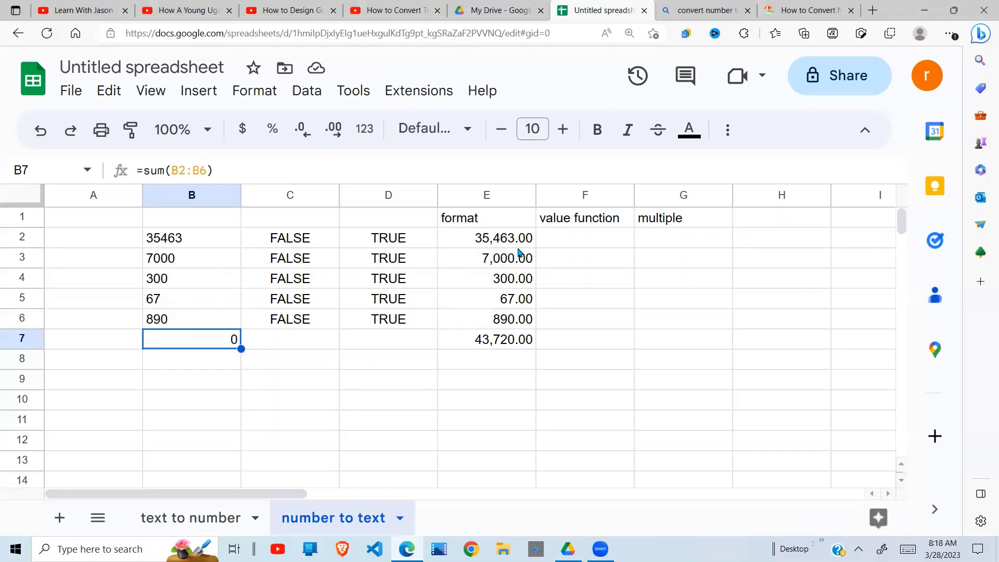
drag(516, 238, 505, 348)
click(505, 345)
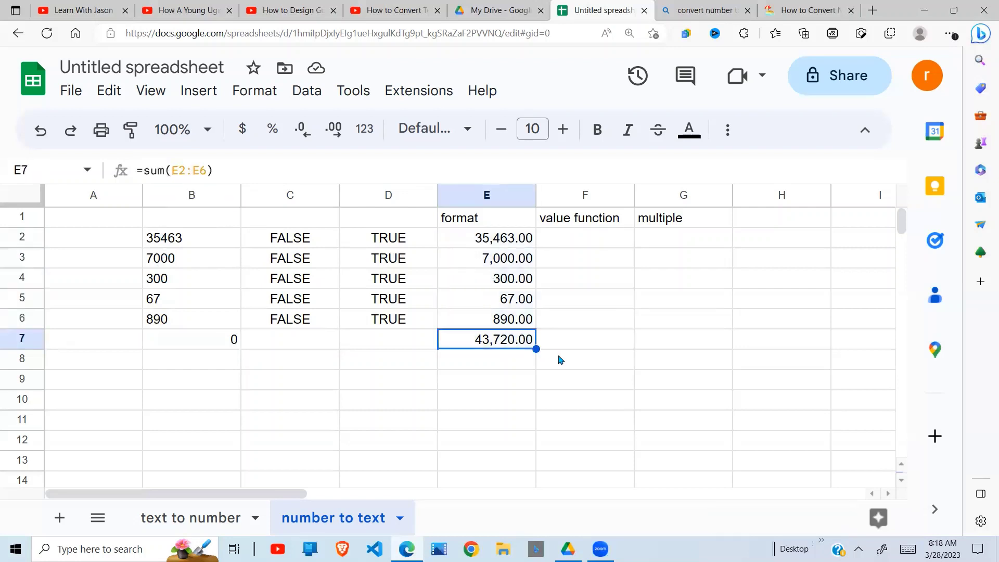
click(576, 348)
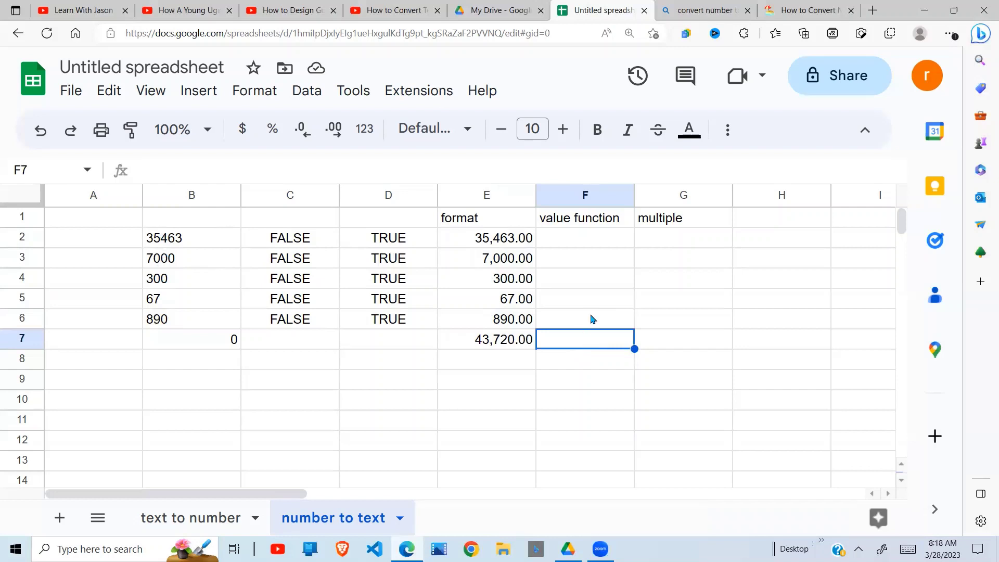
Enter =VALUE(B2) in F2 and accept the autofill down to F7, returning 35463 through 890 and 0.
click(599, 249)
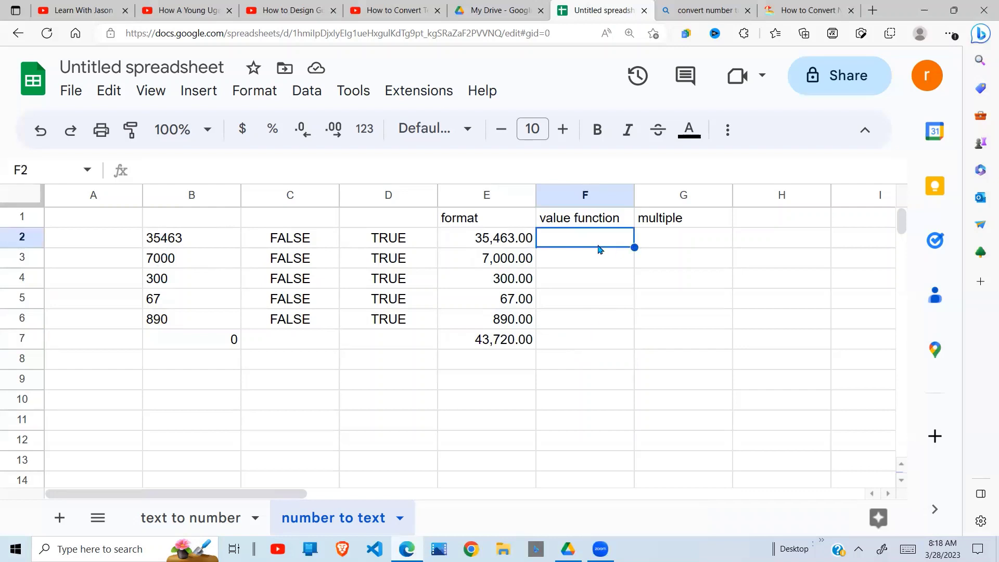
click(182, 241)
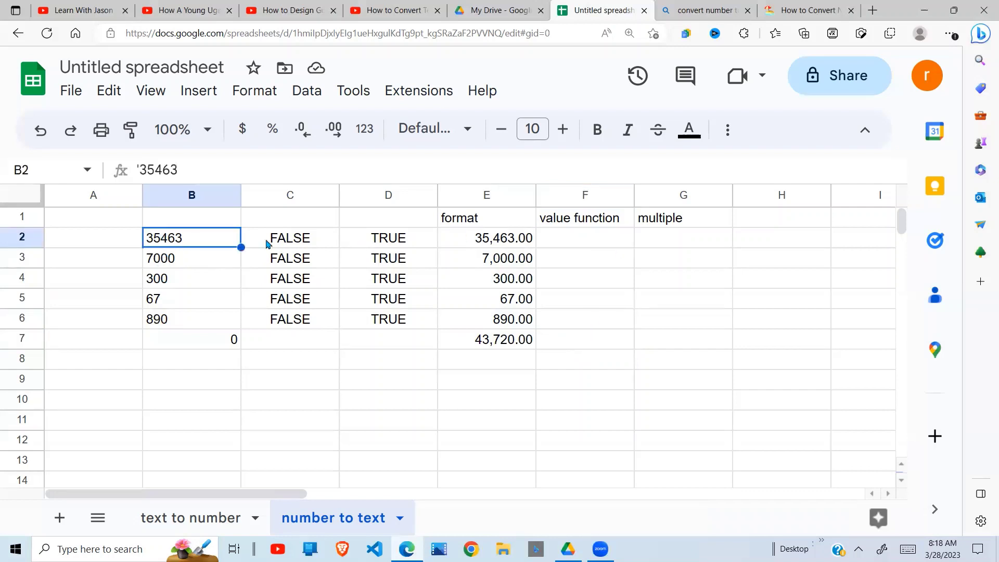
click(544, 239)
text(=)
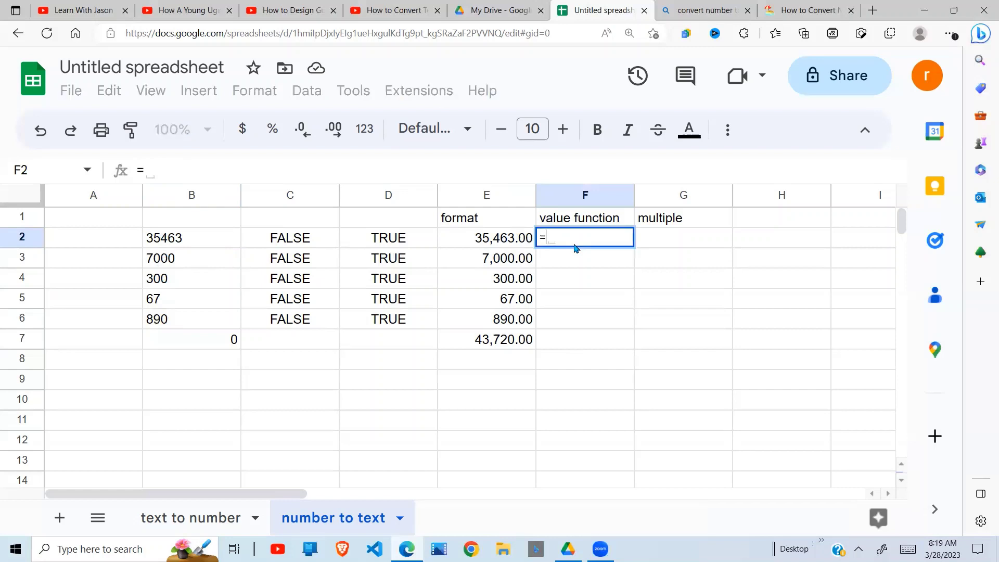
text(value)
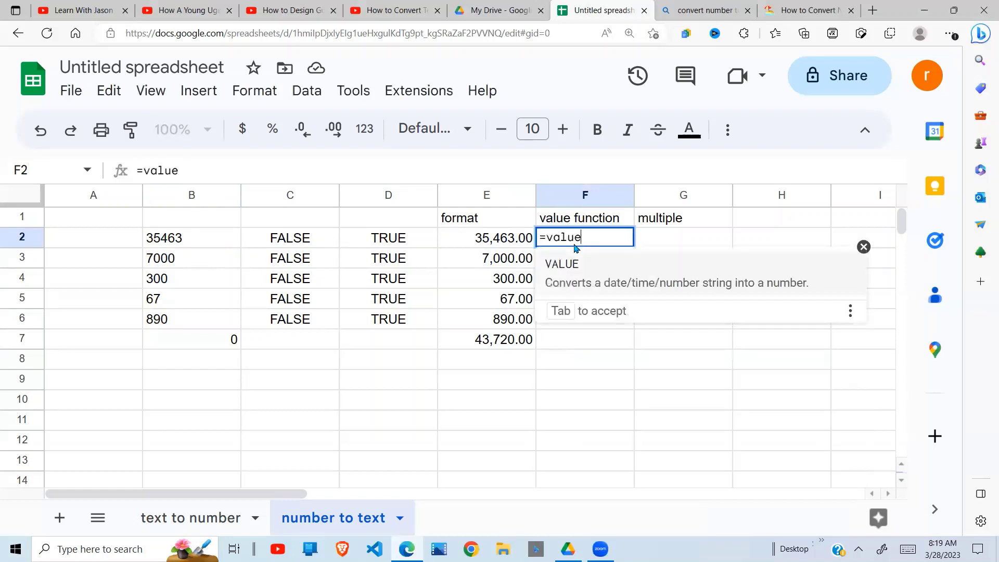
text(()
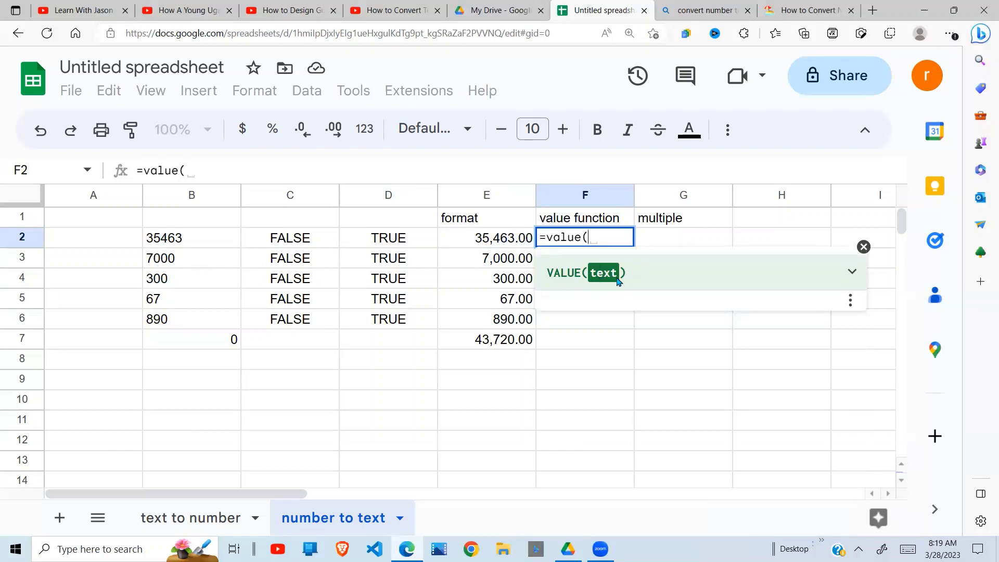
click(183, 244)
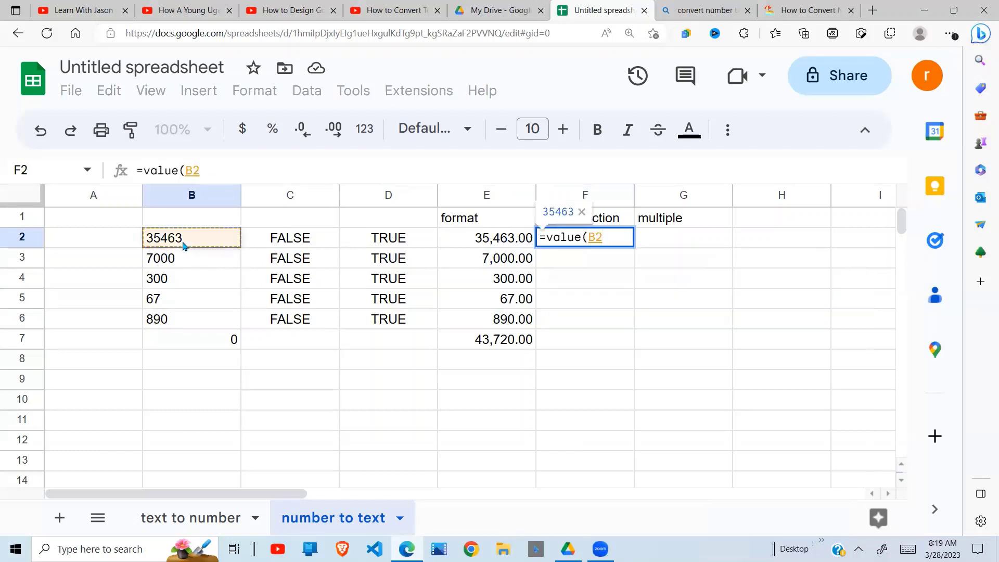
text())
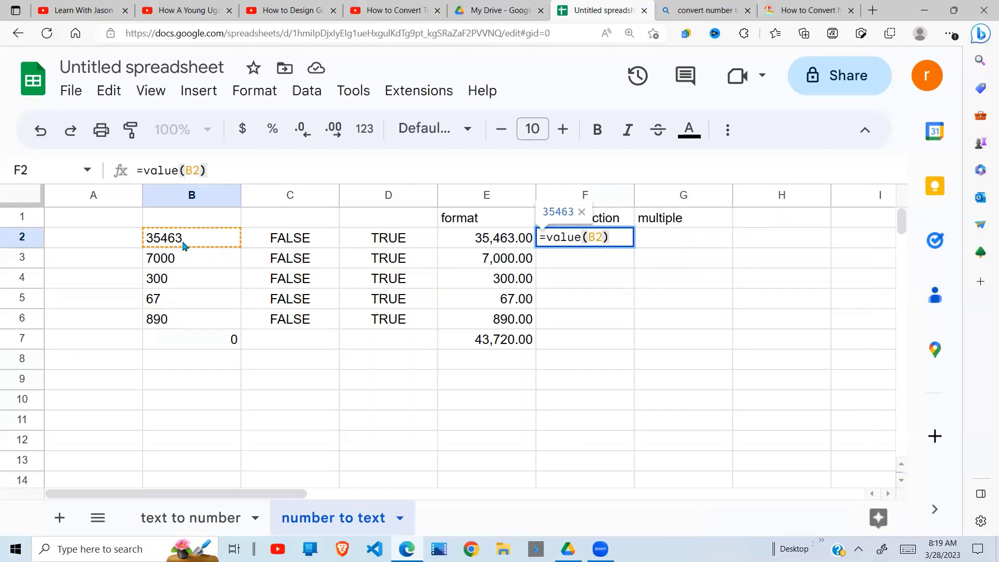
key(Return)
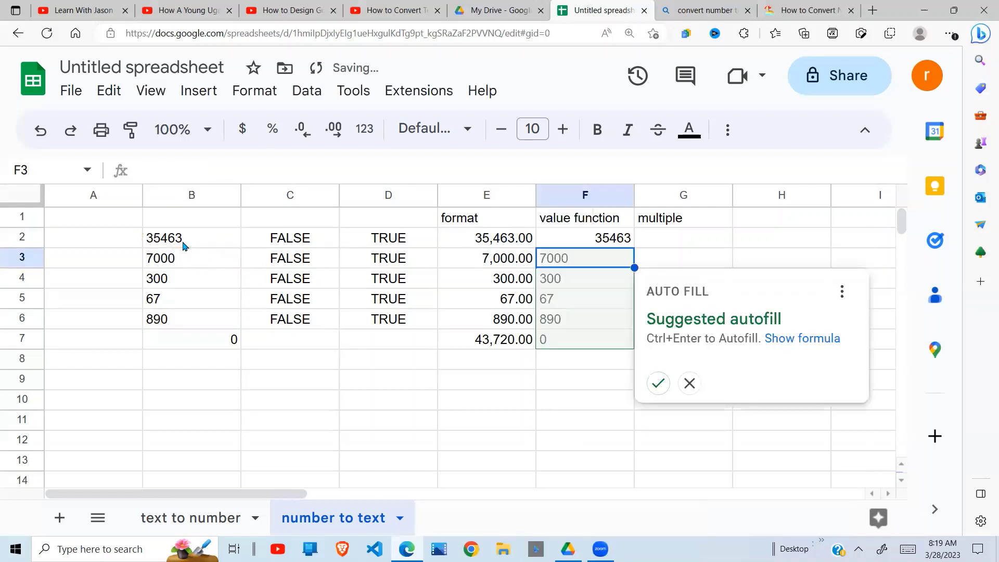
click(658, 383)
click(625, 342)
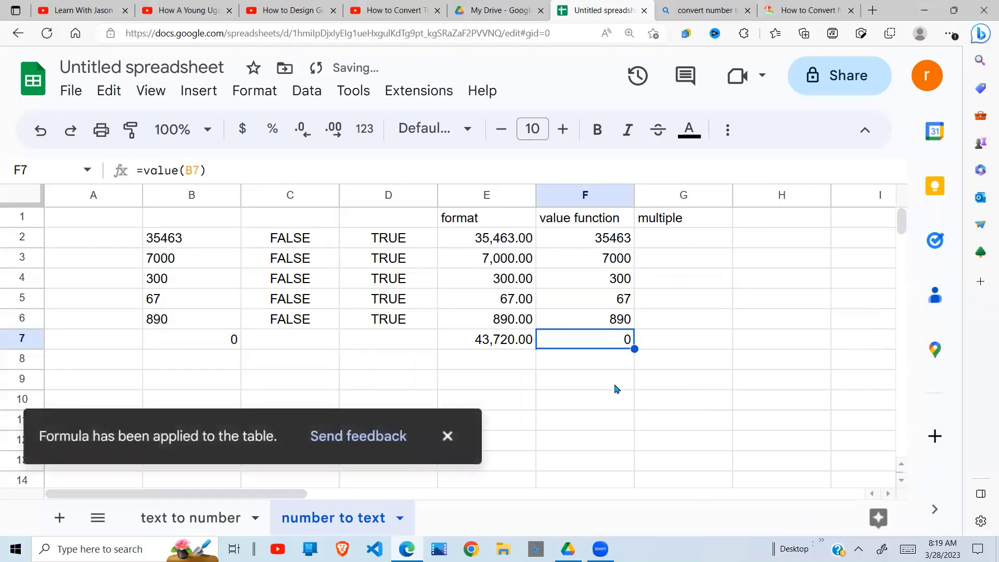
Copy E7's total into F7 as =sum(F2:F6), giving 43720.
click(489, 338)
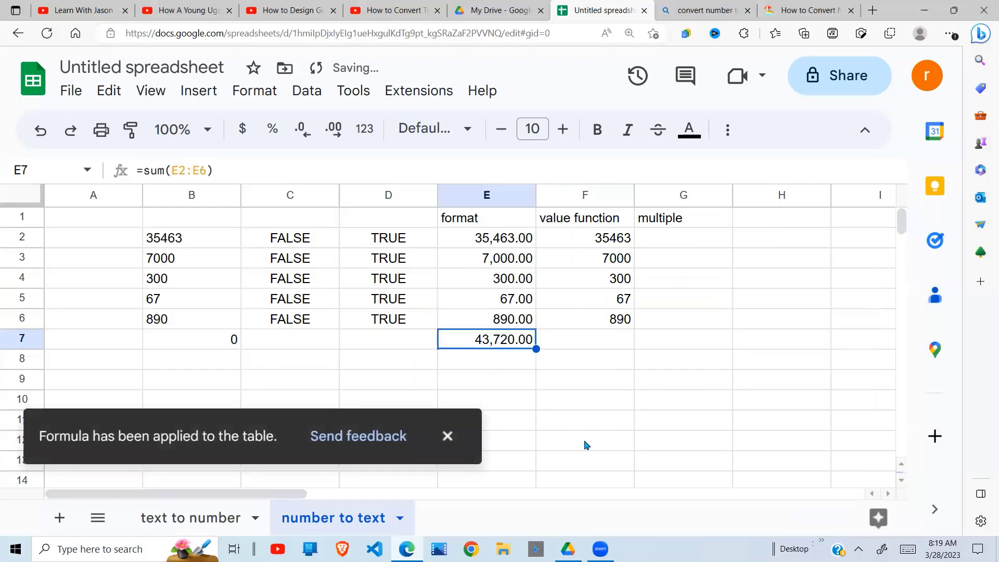
key(ctrl+c)
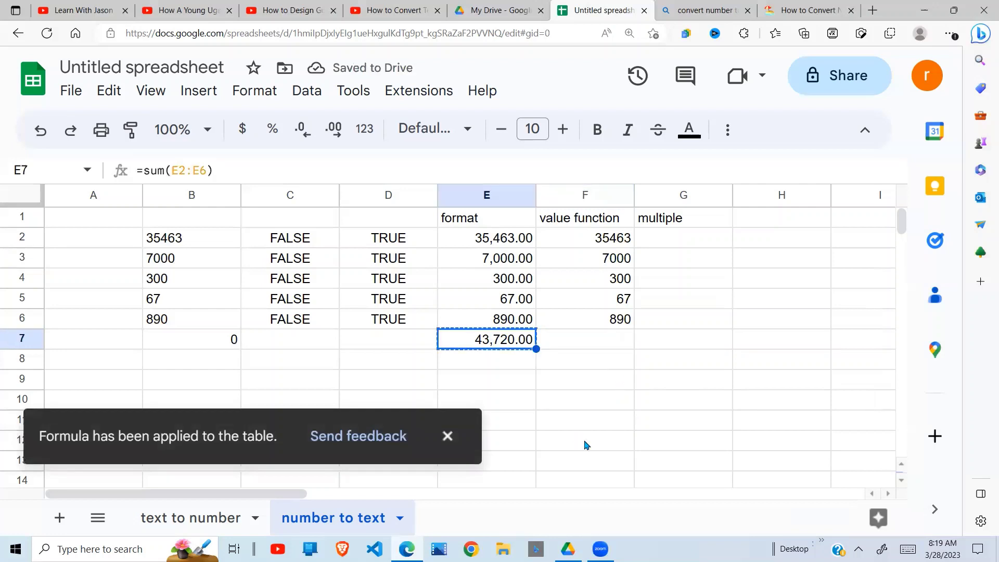
click(588, 342)
key(ctrl+v)
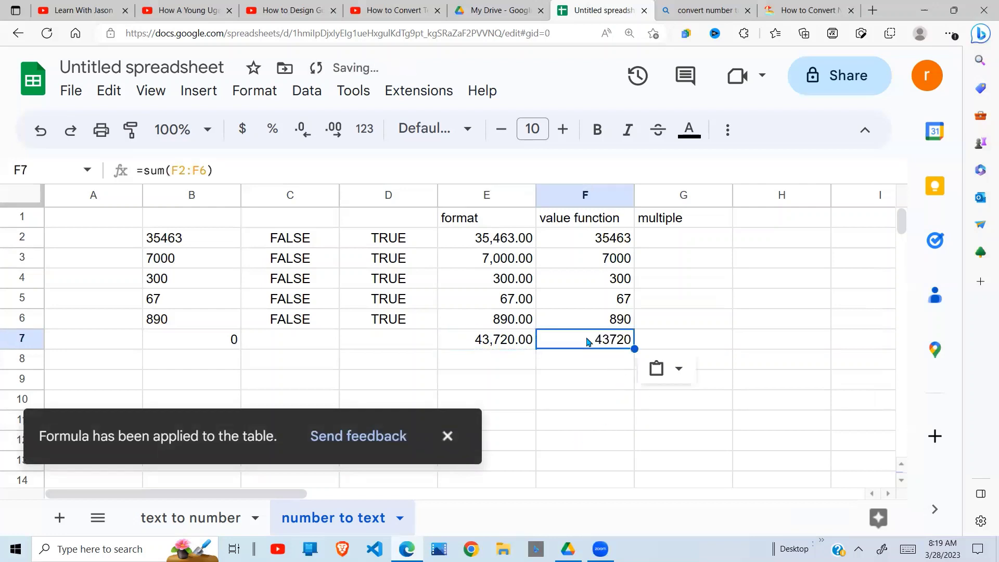
double_click(588, 342)
key(Return)
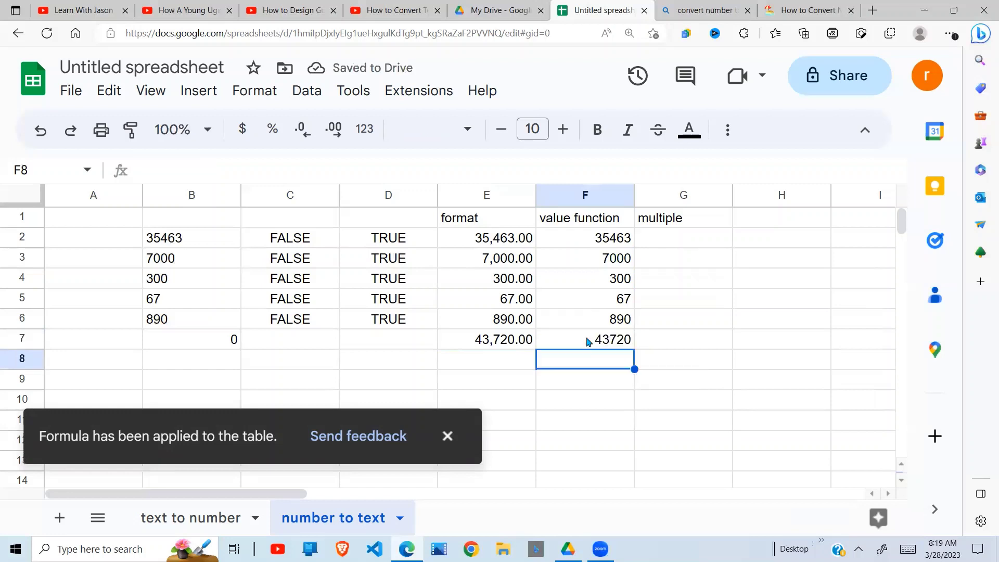
click(602, 346)
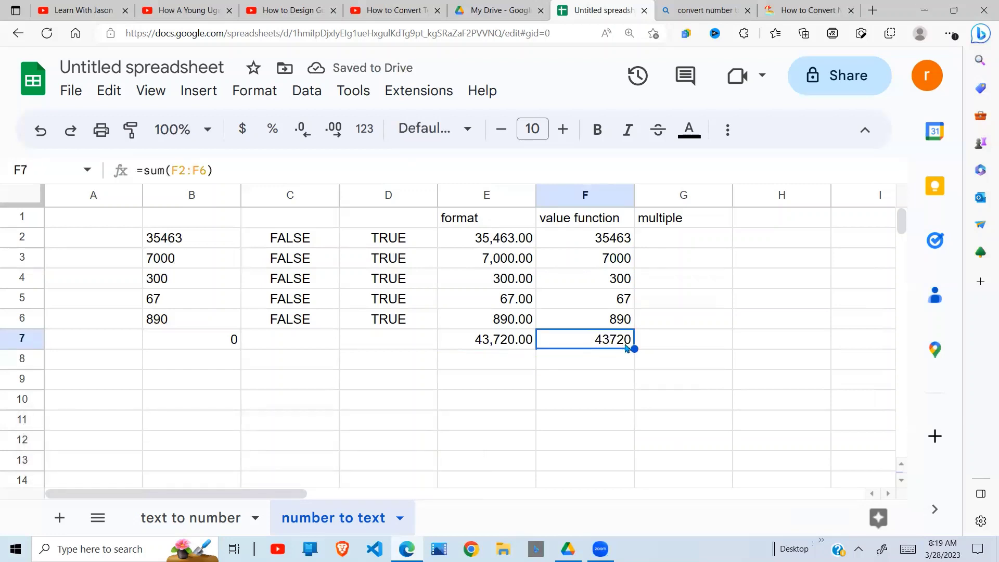
Enter =B2*1 in G2 to convert the first text value to a number.
click(679, 246)
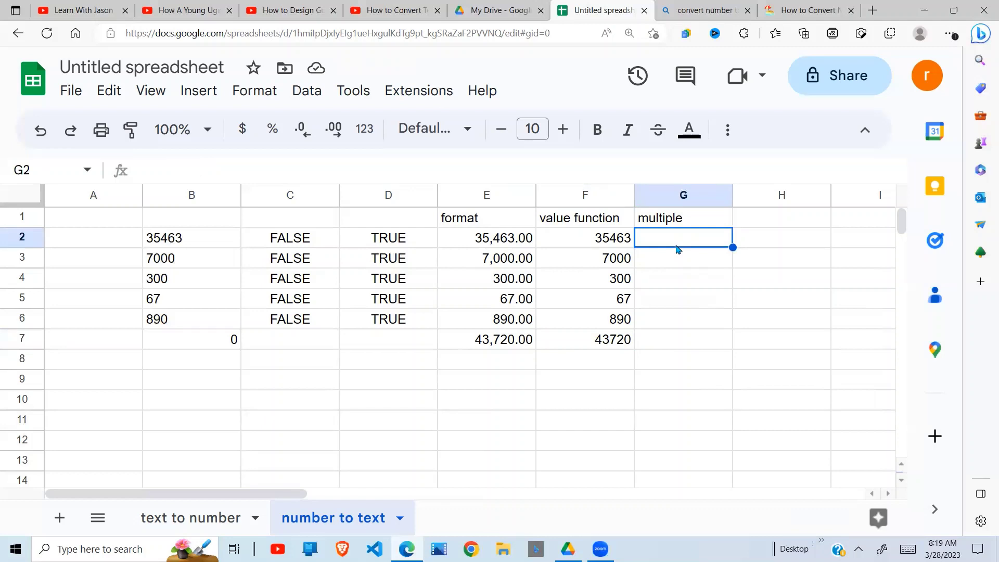
text(=)
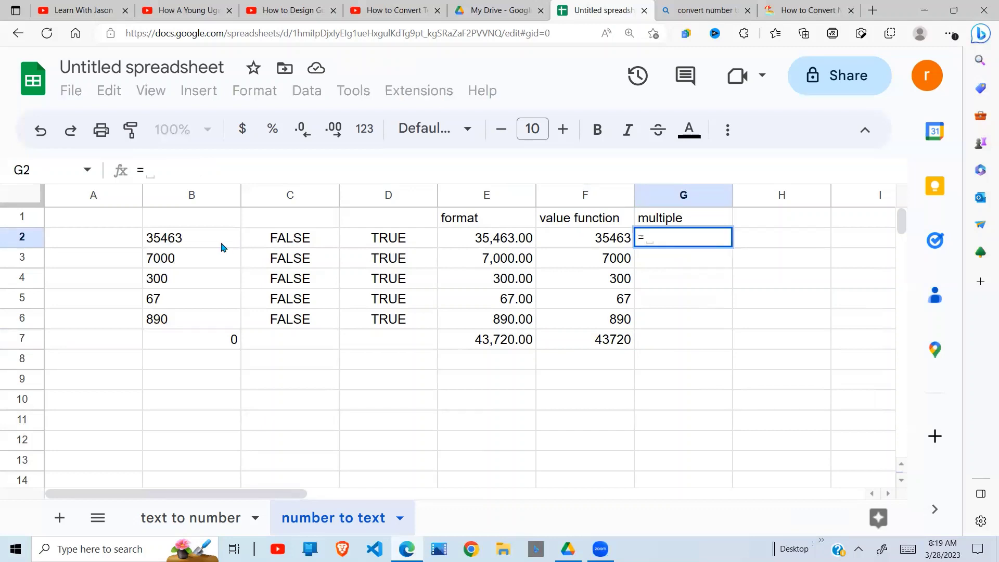
click(200, 245)
text(*)
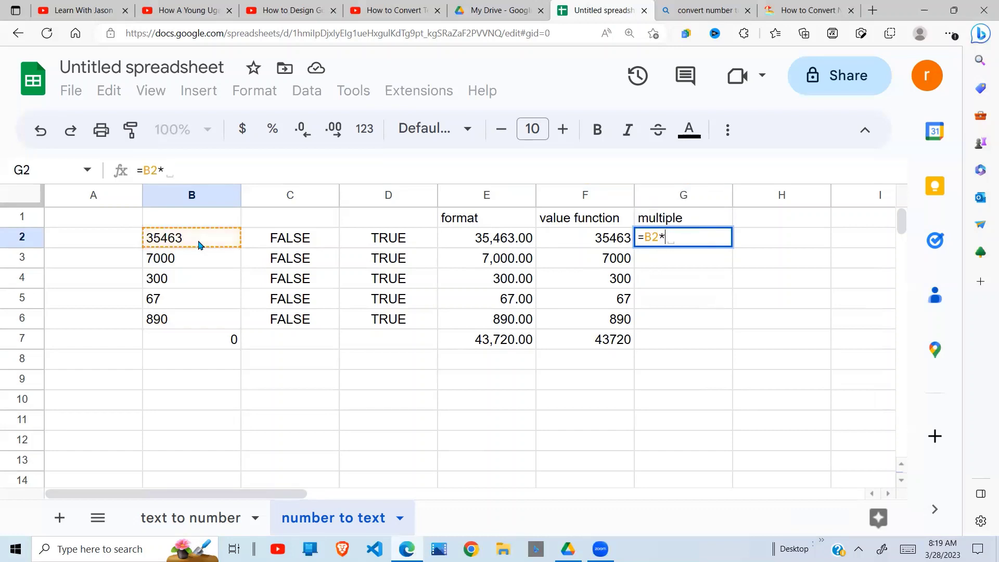
text(1)
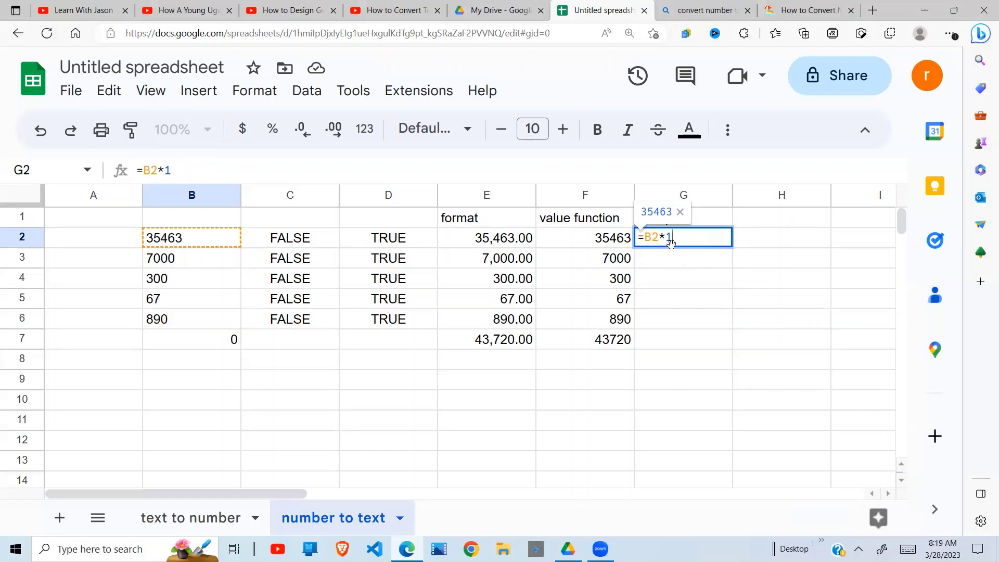
key(Return)
Accept the autofill down column G and delete the stray zero in G7.
click(410, 389)
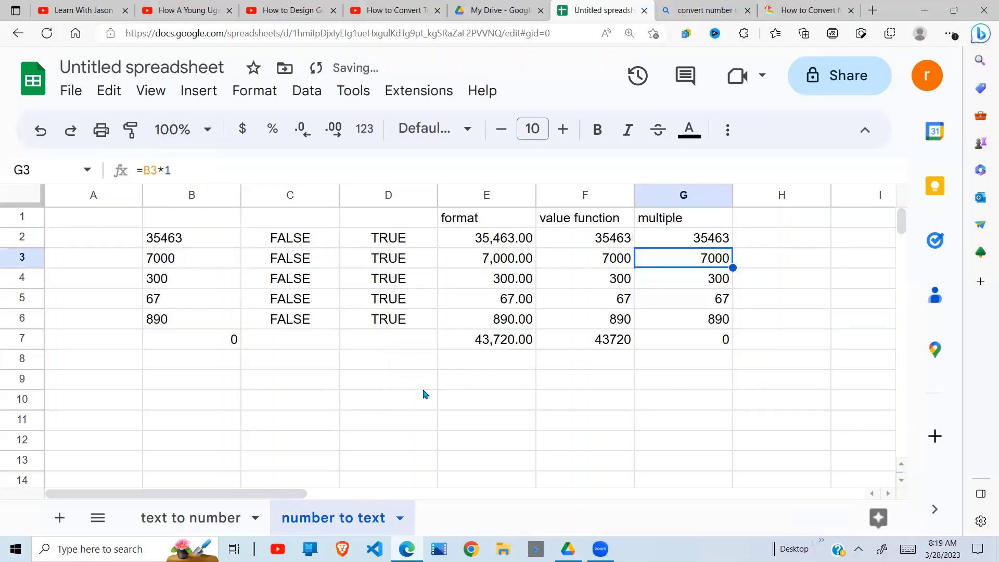
click(716, 243)
shift+click(700, 318)
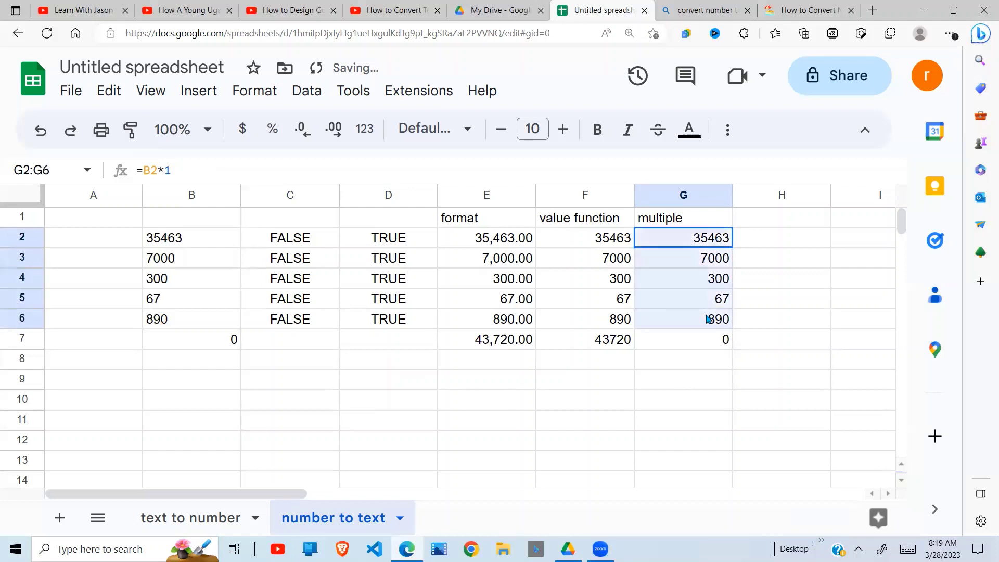
click(701, 344)
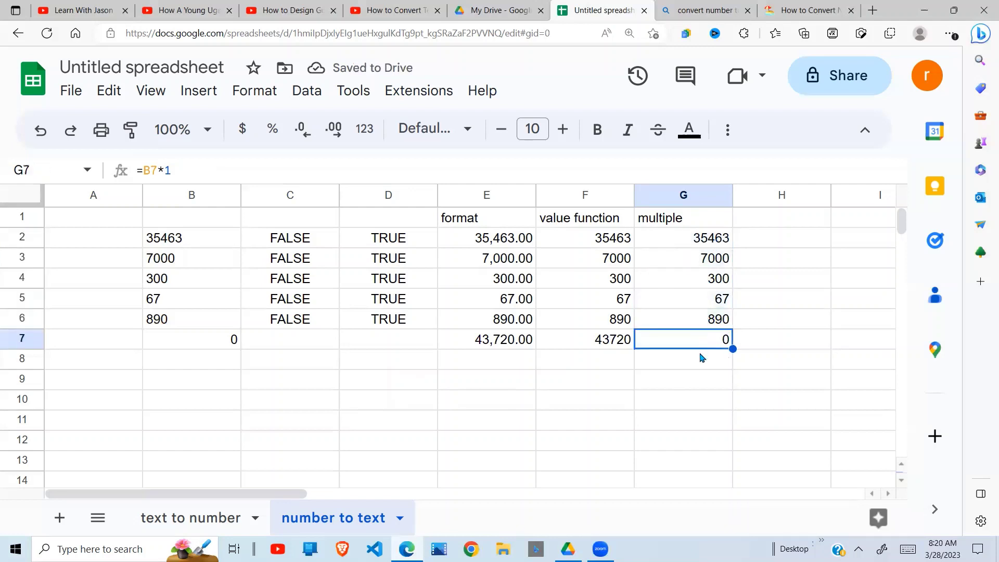
key(Delete)
Paste F7's total into G7 as =sum(G2:G6), which totals 43720.
click(619, 344)
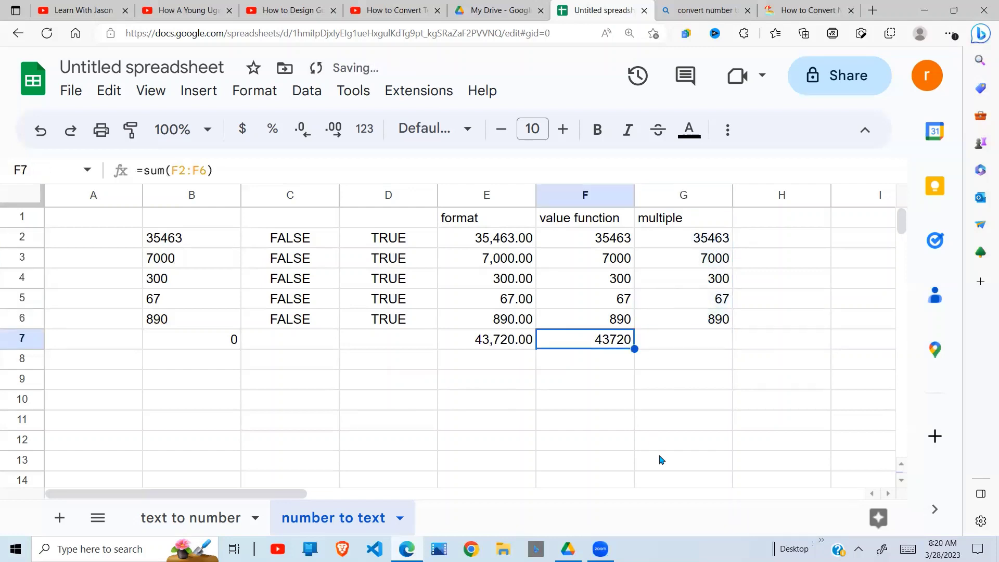
key(ctrl+c)
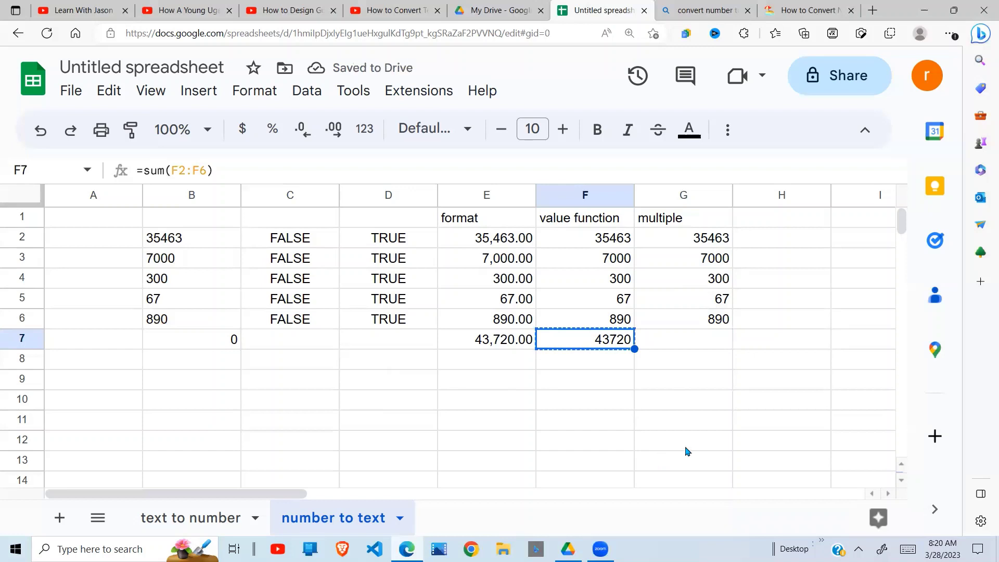
click(694, 344)
key(ctrl+v)
double_click(694, 341)
key(Return)
click(727, 341)
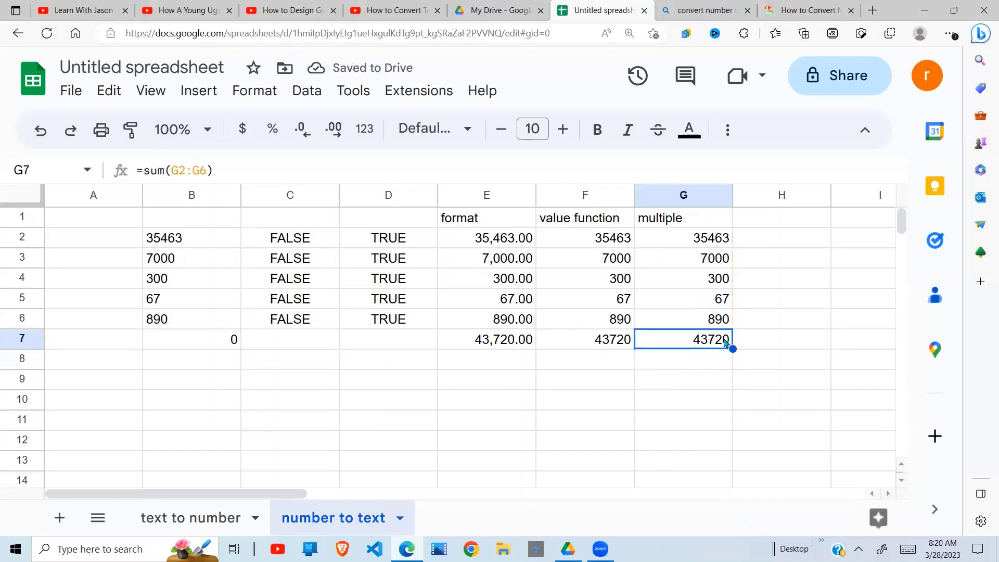
click(750, 343)
click(536, 358)
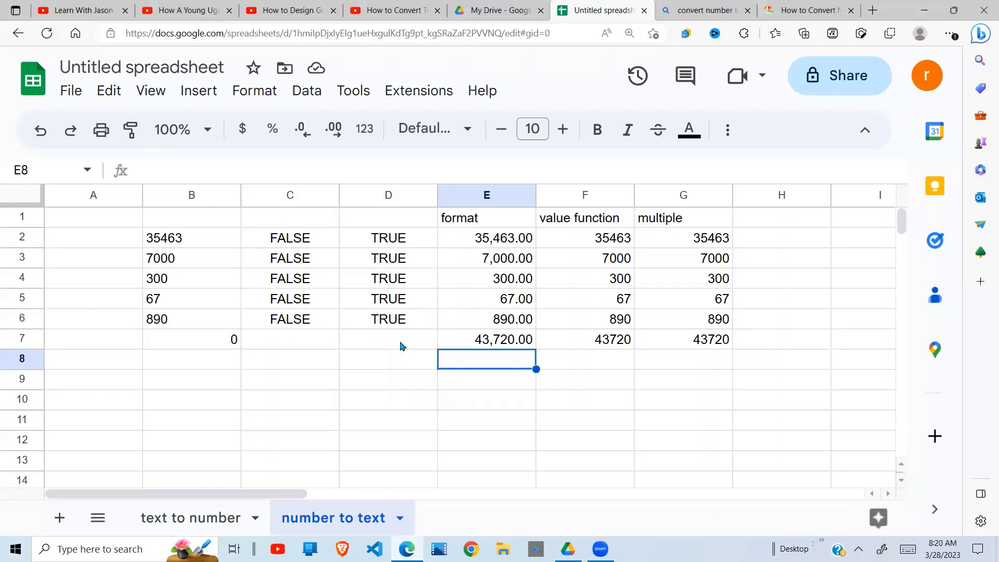
On the 'text to number' sheet, check the sums of the column B and column C values.
click(204, 518)
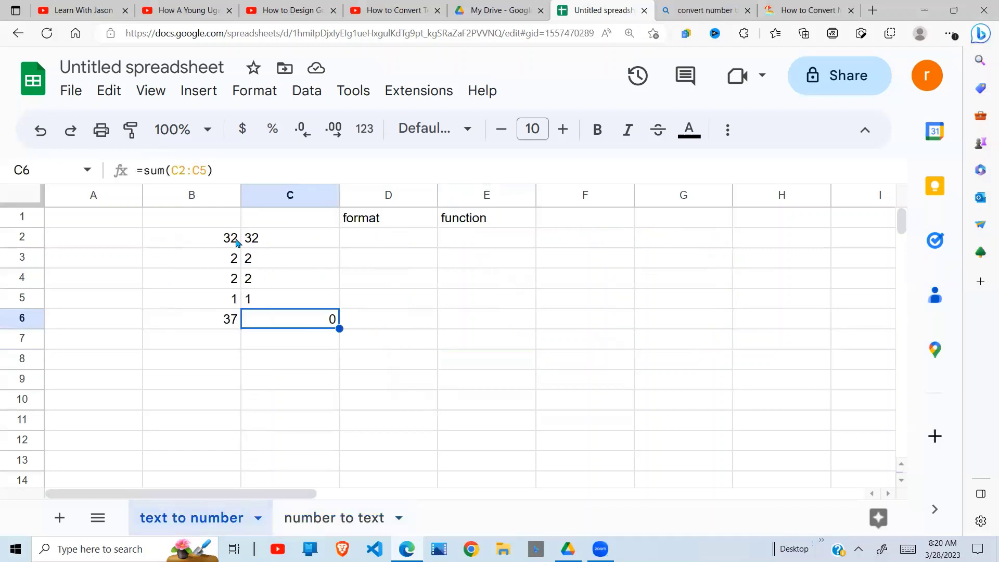
drag(232, 238, 235, 319)
drag(302, 244, 301, 339)
click(292, 361)
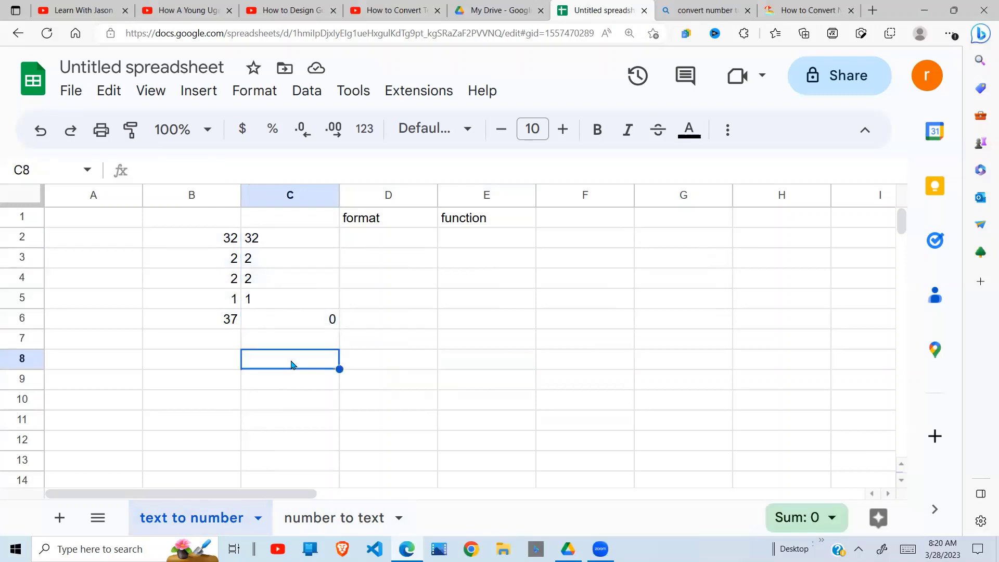
click(446, 245)
click(402, 245)
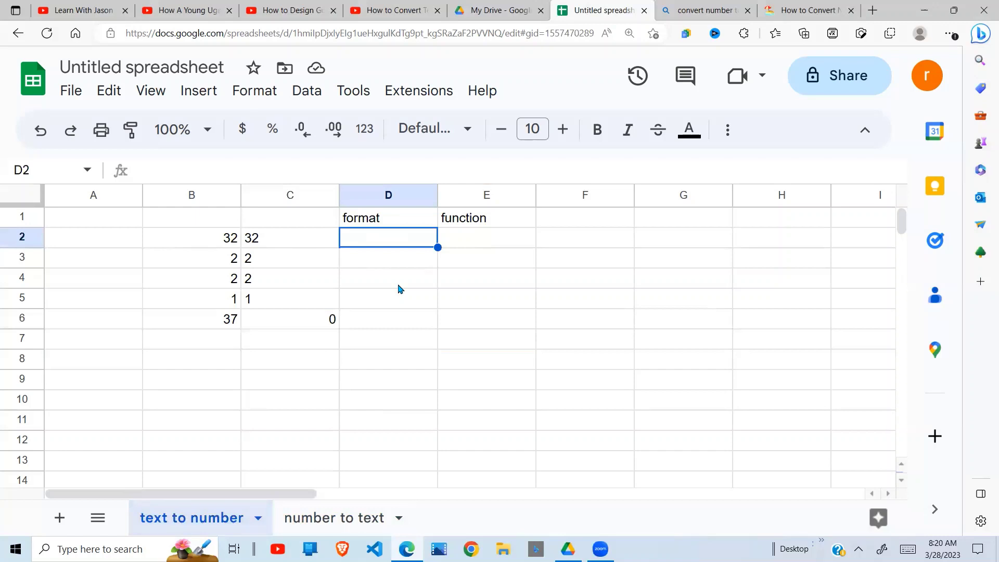
Copy the numbers 32, 2, 2 and 1 from B2:B5 into D2:D5 under format.
drag(233, 238, 235, 308)
key(ctrl+c)
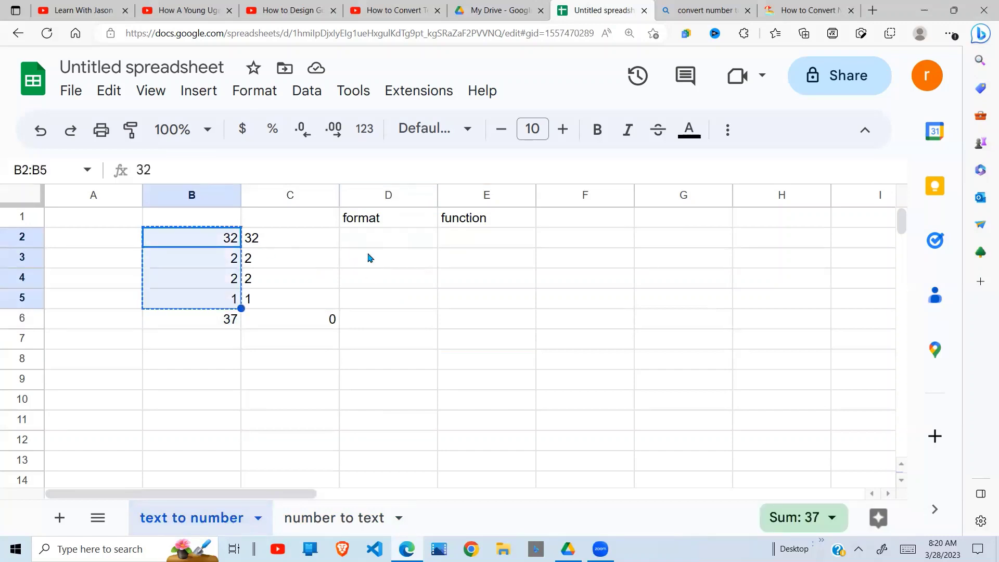
click(402, 240)
key(ctrl+v)
Inspect the B6 total formula without changing it, confirming it totals 37.
click(223, 320)
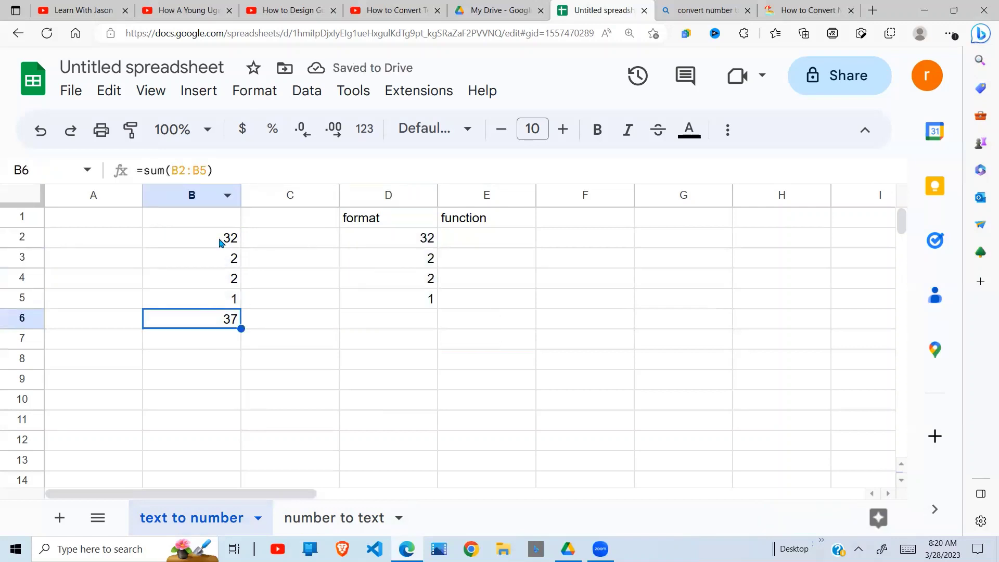
double_click(207, 323)
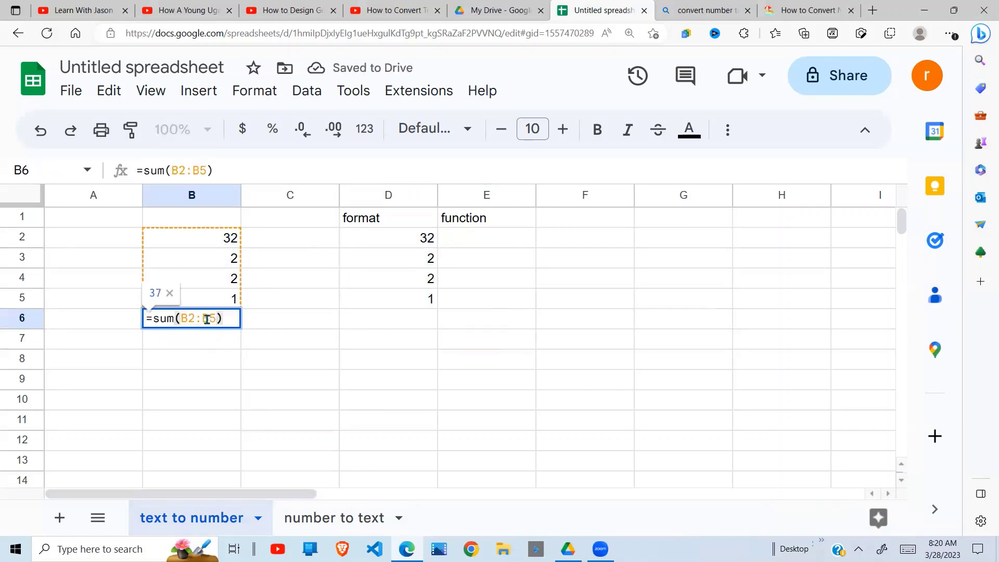
key(Return)
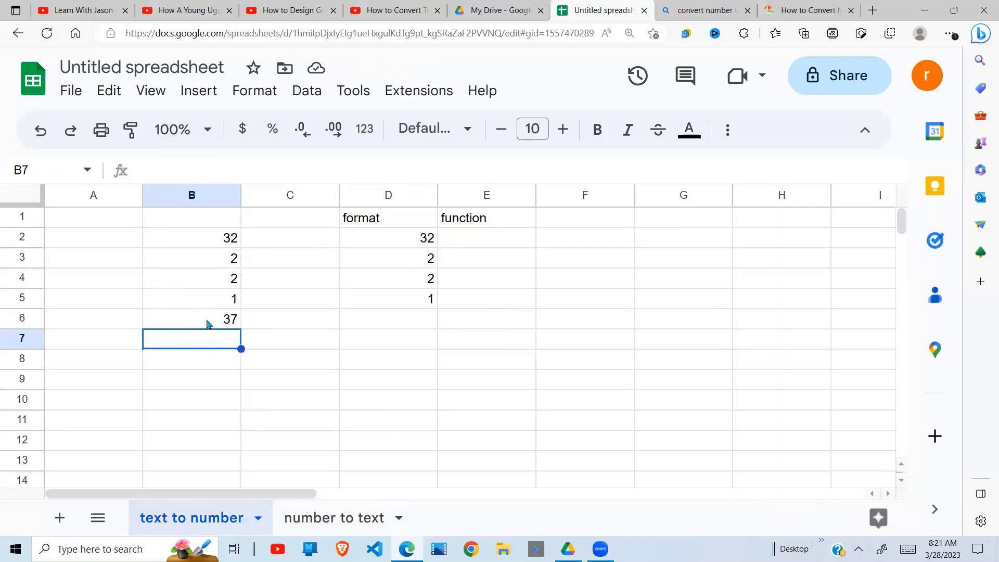
click(320, 338)
click(404, 247)
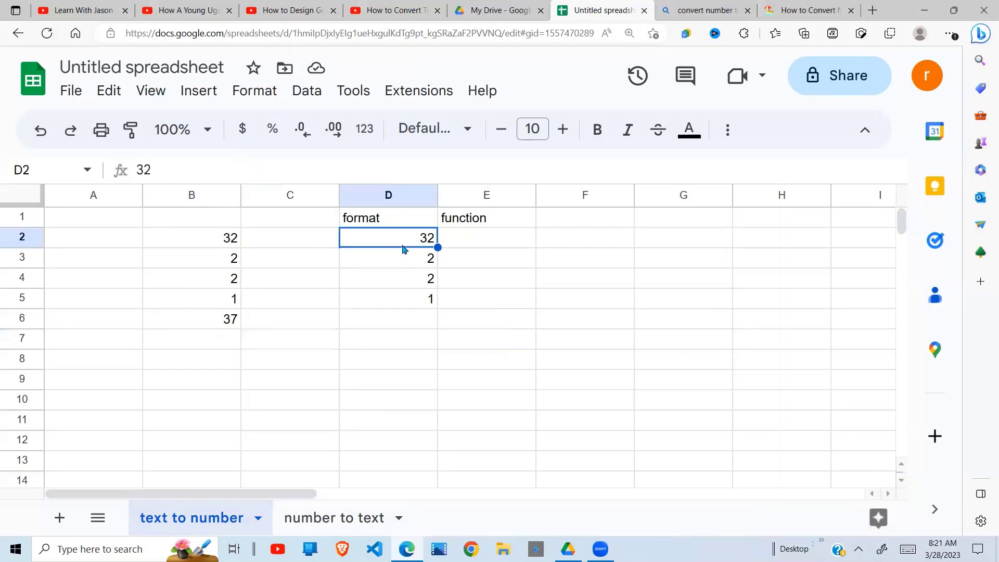
Format D2:D5 as Plain text, then show B6's =sum(B2:B5) formula in edit mode.
click(412, 302)
drag(426, 242, 424, 298)
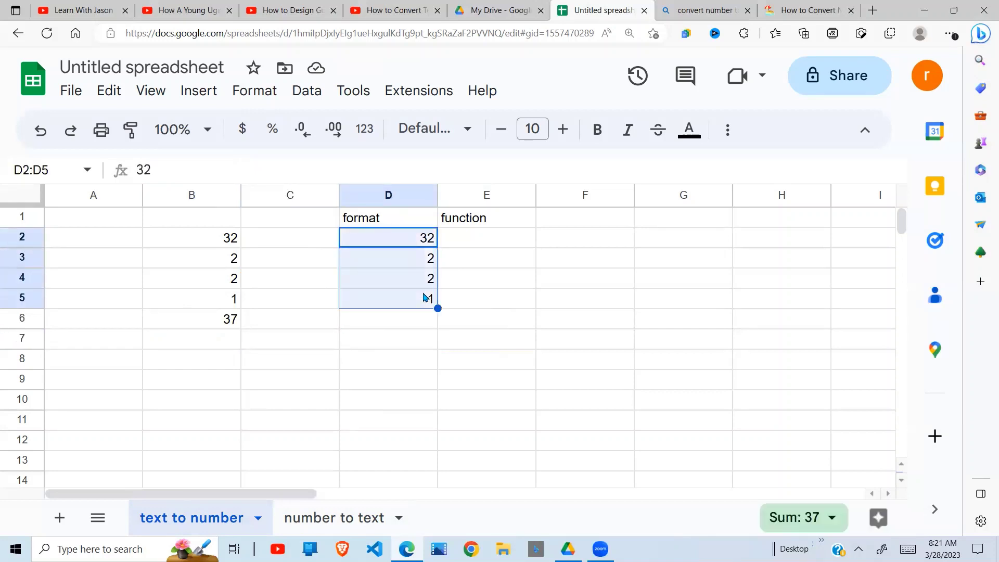
click(259, 92)
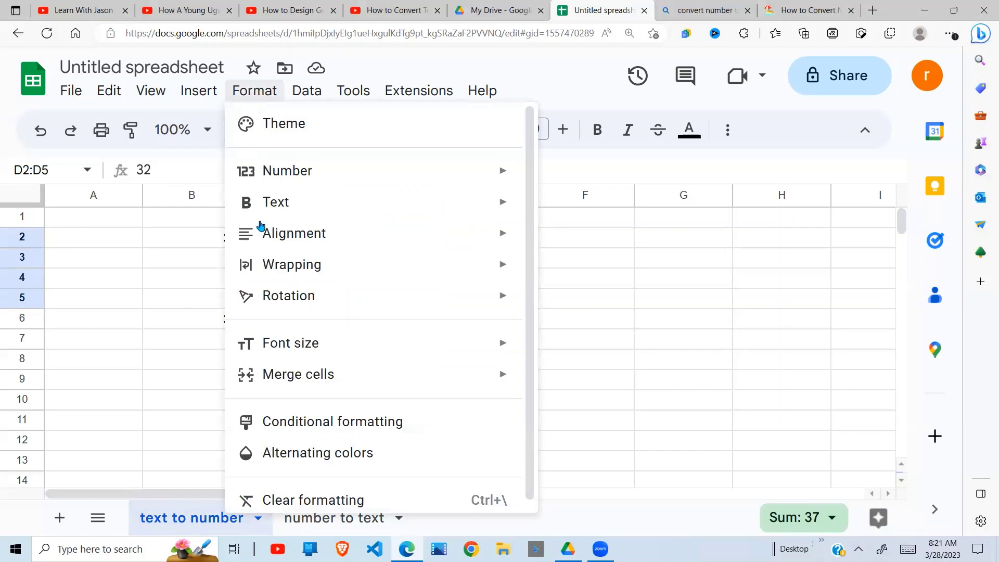
mouse_move(308, 174)
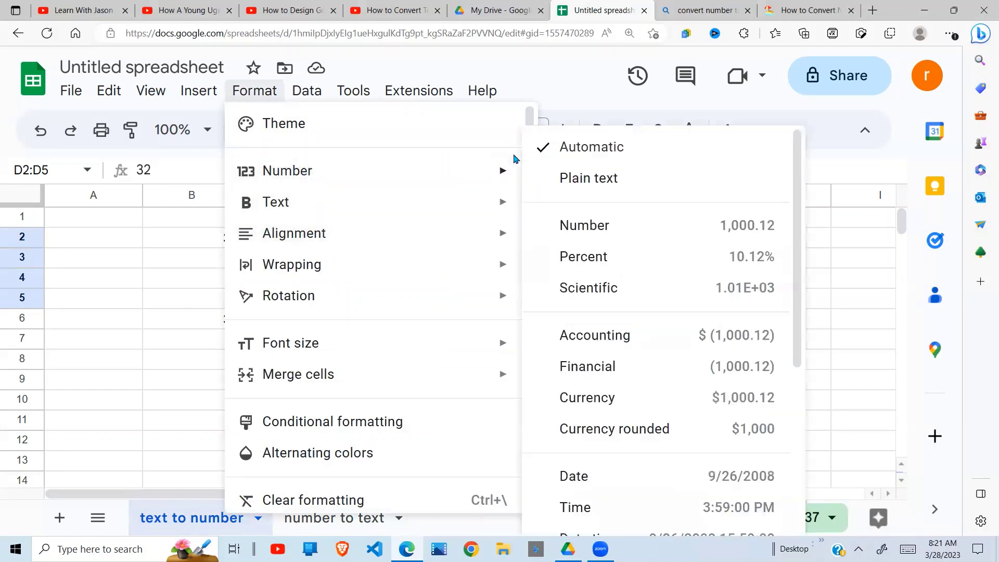
click(629, 186)
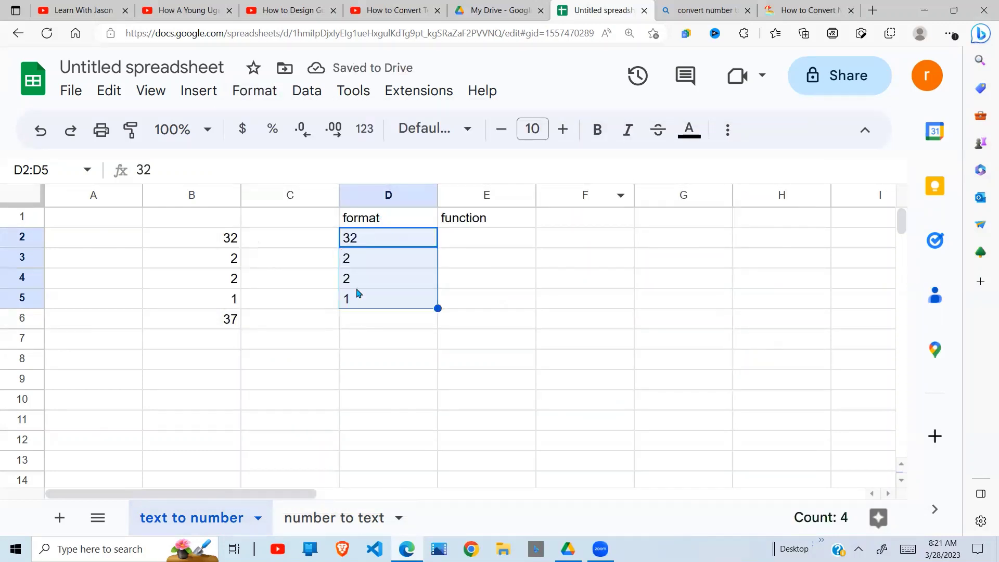
double_click(226, 322)
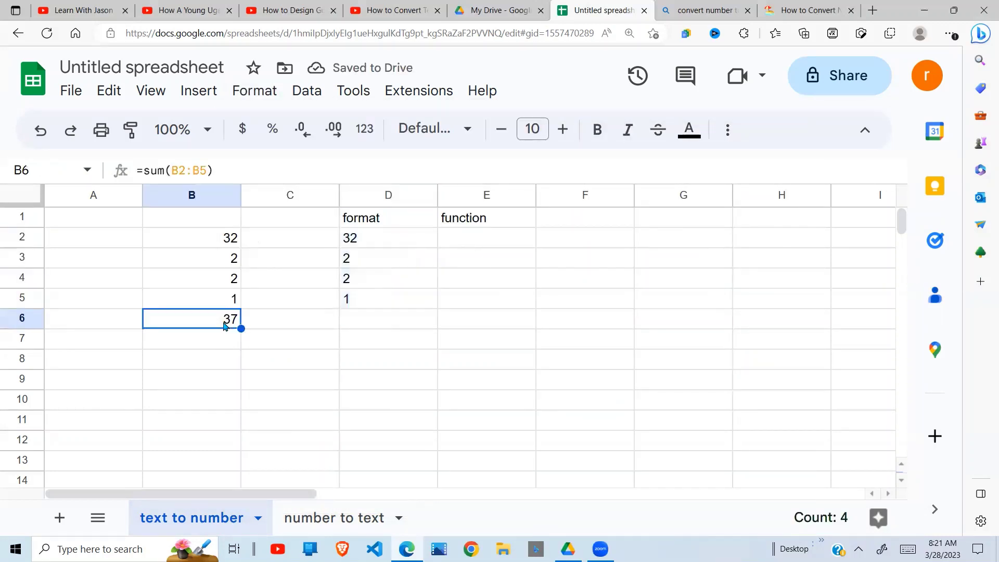
Enter =sum(D2:D5) in D6, which returns 0.
click(370, 319)
text(=su)
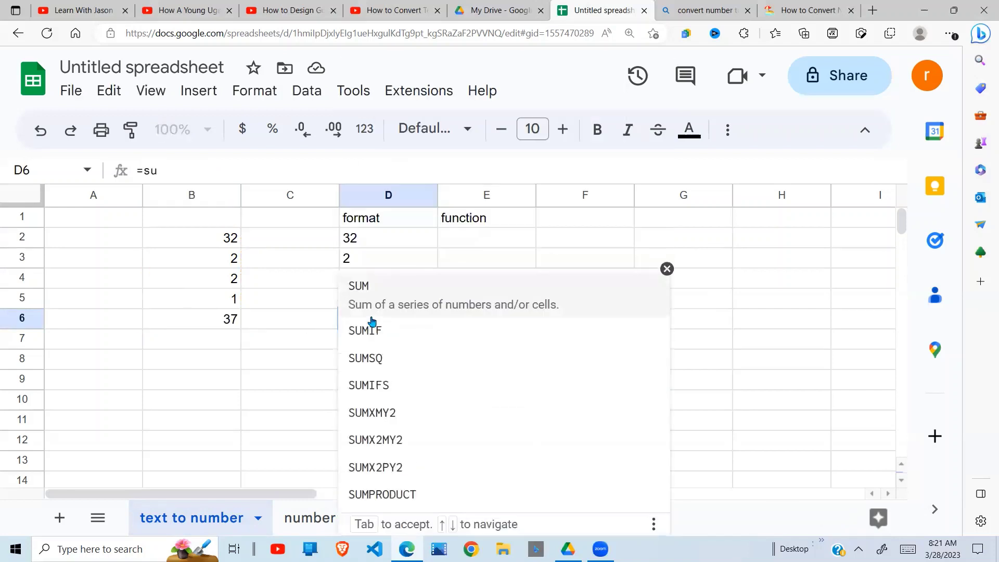
text(m()
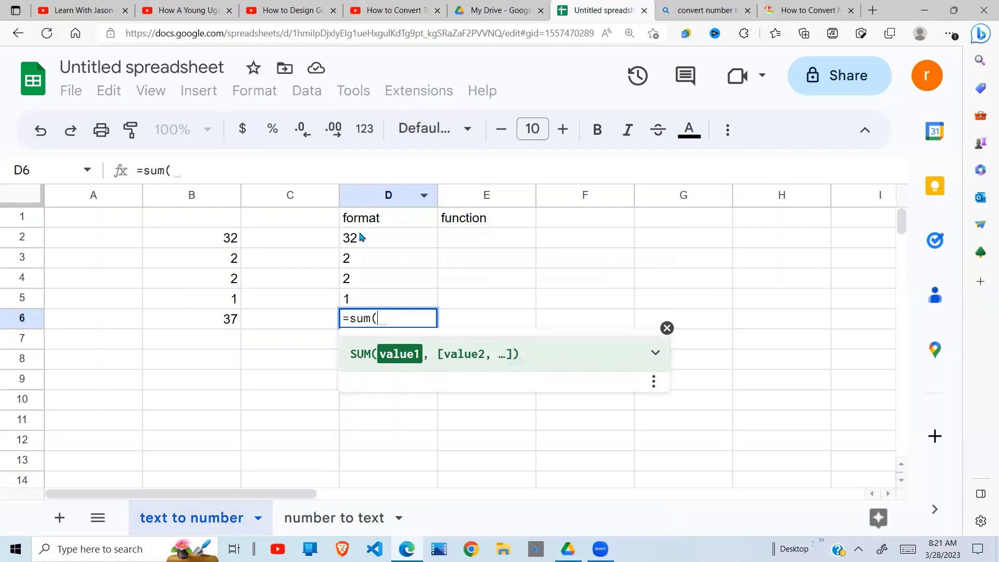
drag(358, 238, 367, 307)
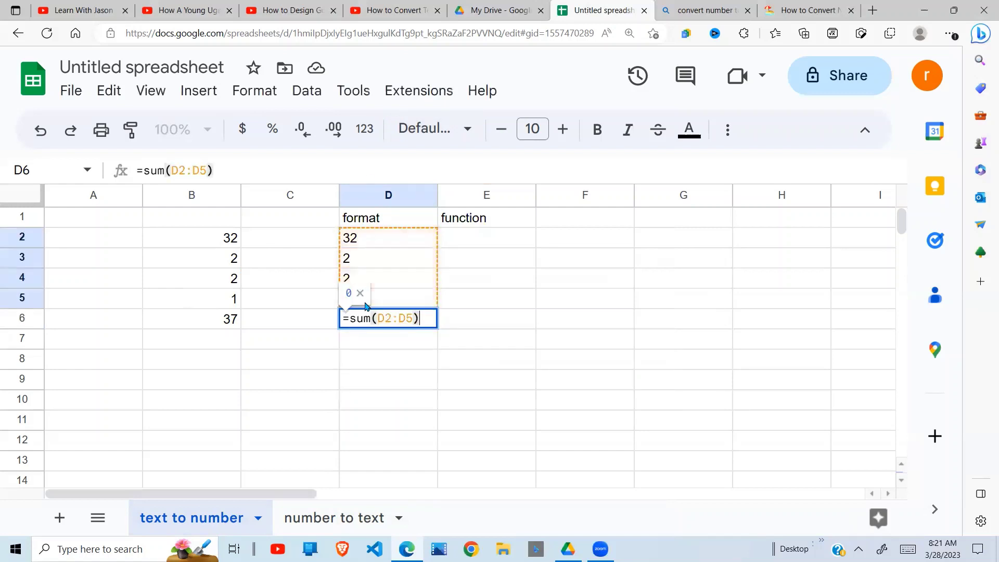
key(Return)
click(385, 322)
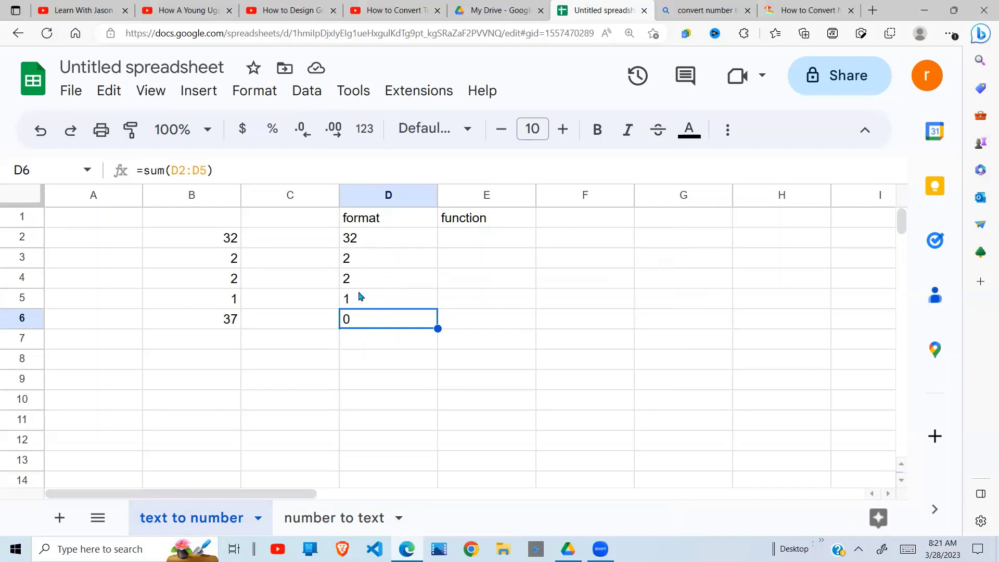
Check the format column values D2:D5 in the Format > Number menu without changing anything.
click(368, 245)
click(375, 263)
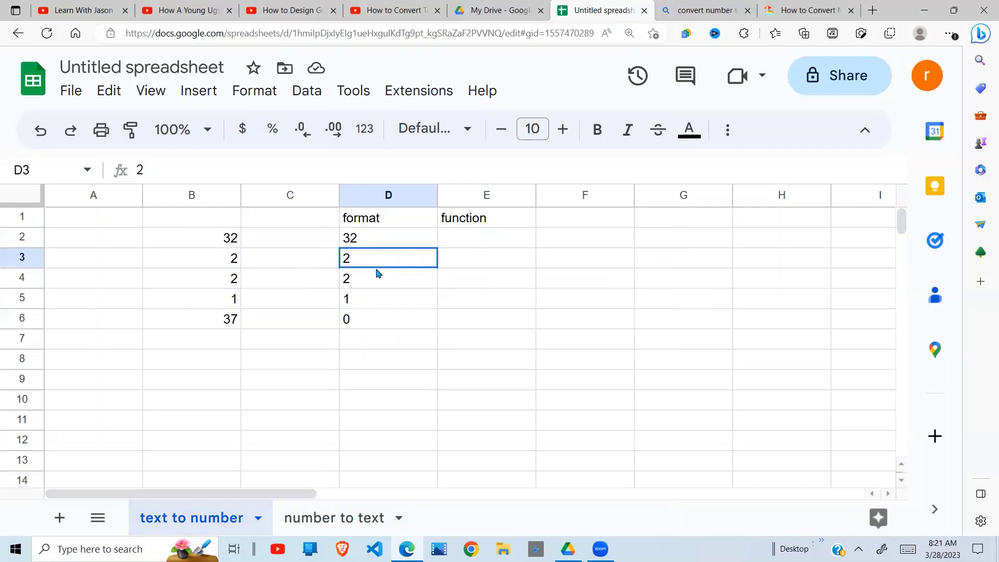
drag(369, 242, 368, 298)
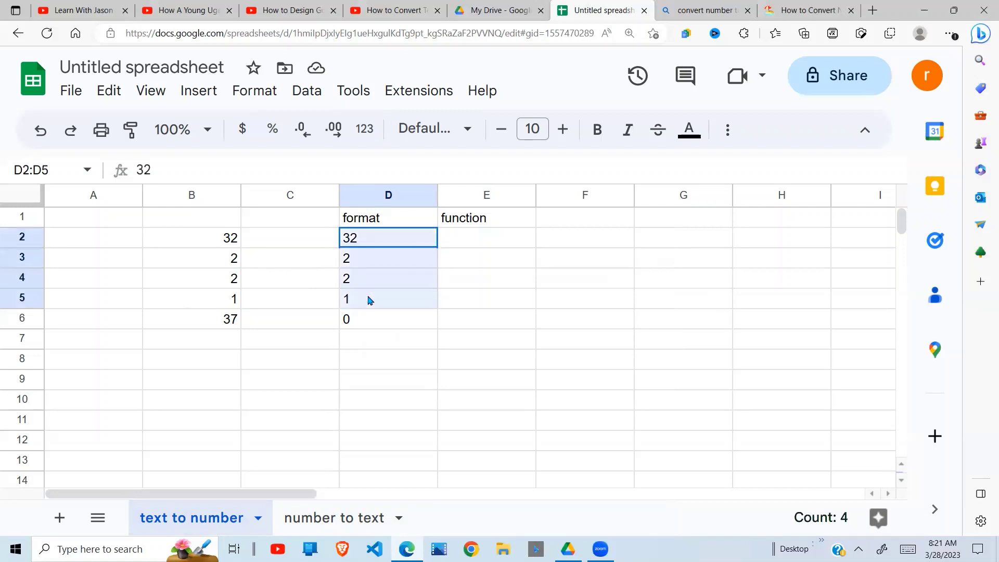
click(255, 98)
mouse_move(276, 173)
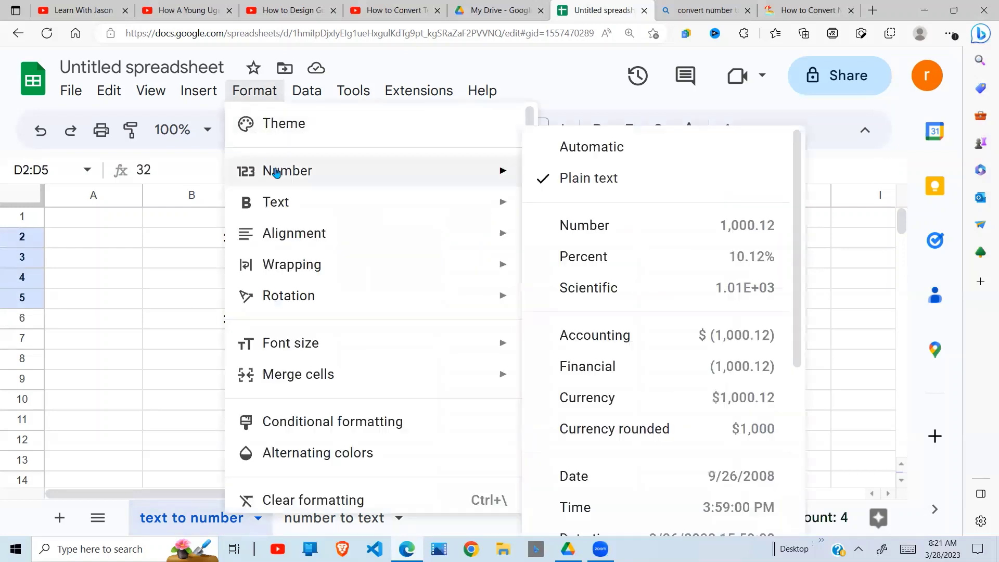
click(137, 259)
Enter =TO_TEXT(B2) in E2 of the function column.
click(465, 242)
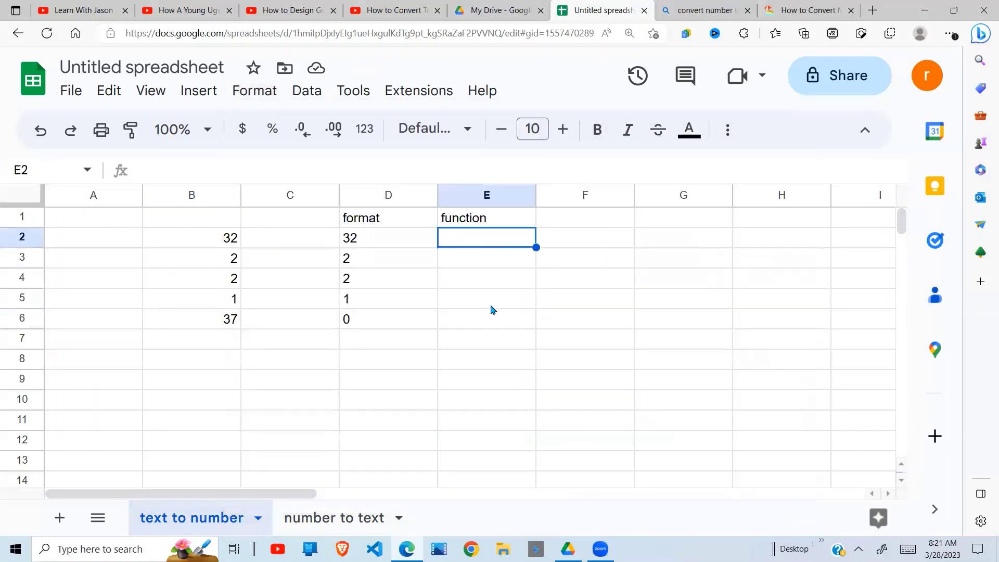
text(=)
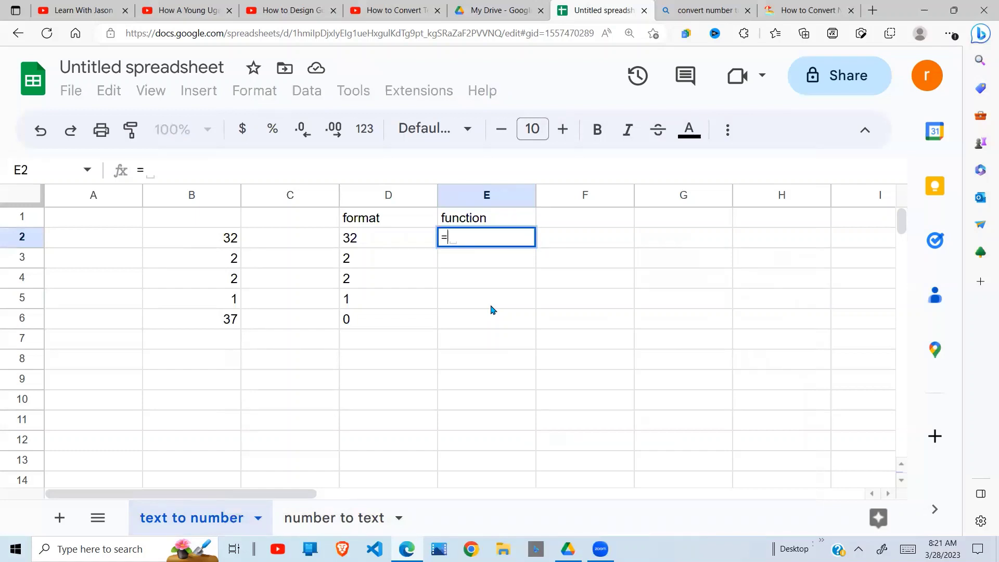
text(to_)
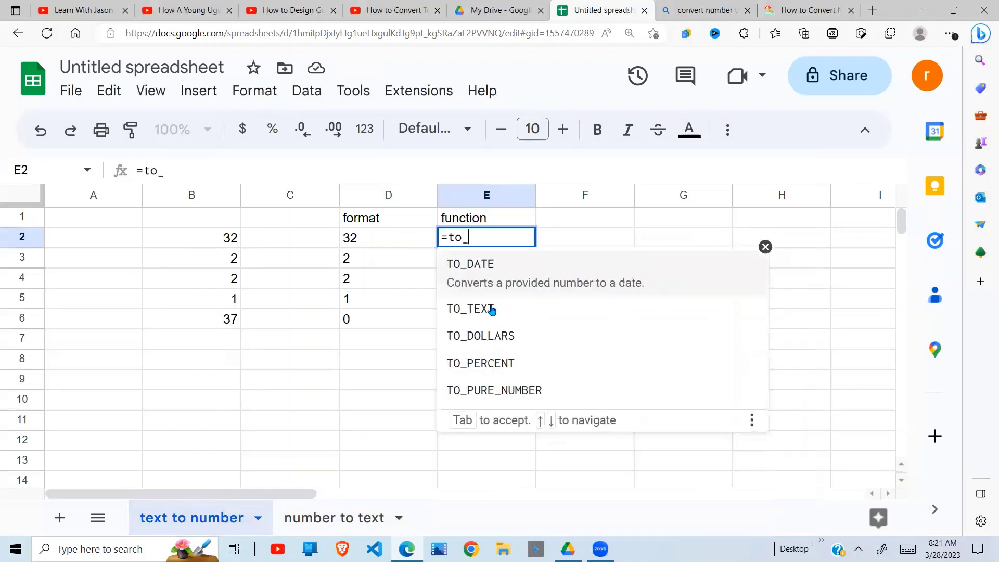
click(492, 308)
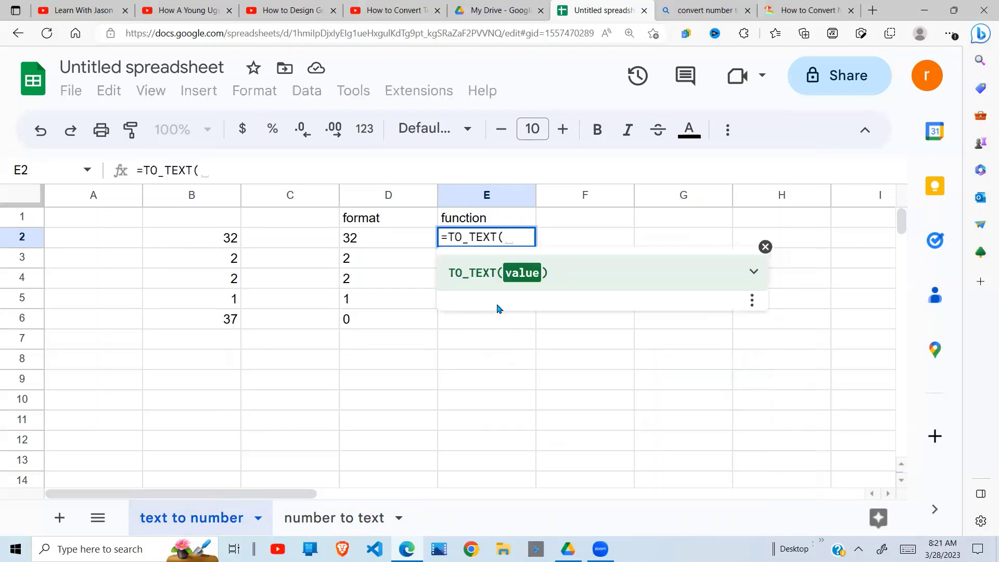
click(216, 241)
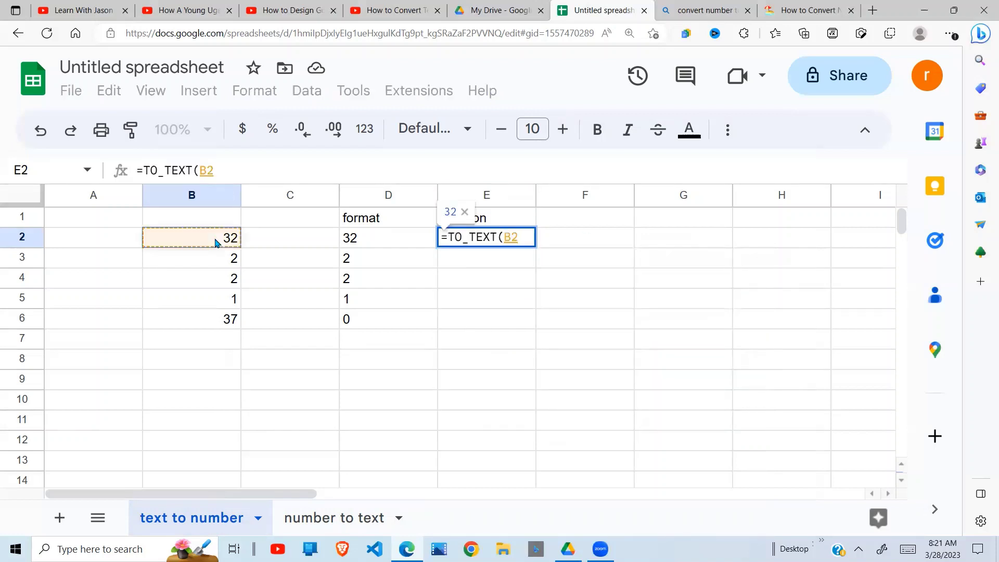
text())
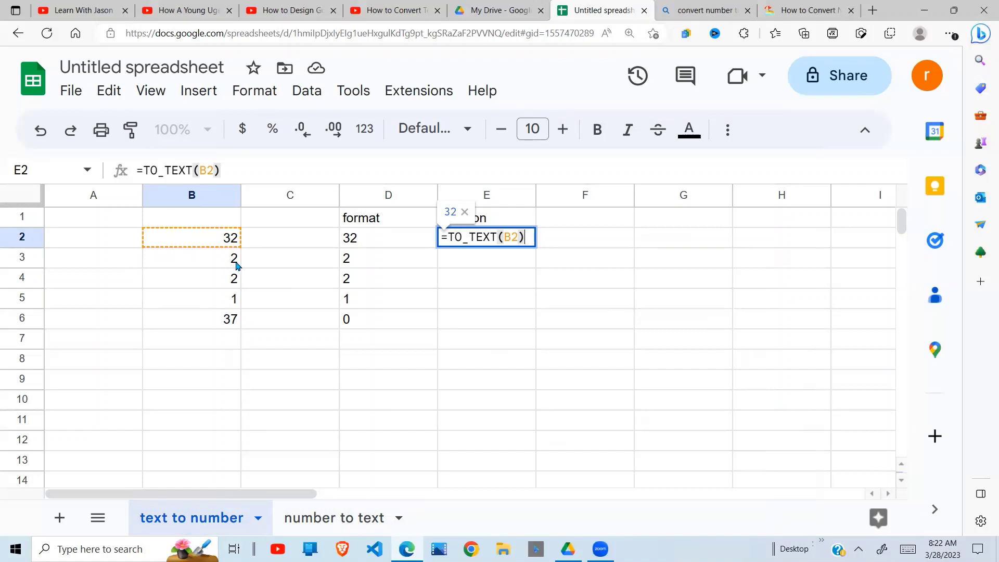
key(Return)
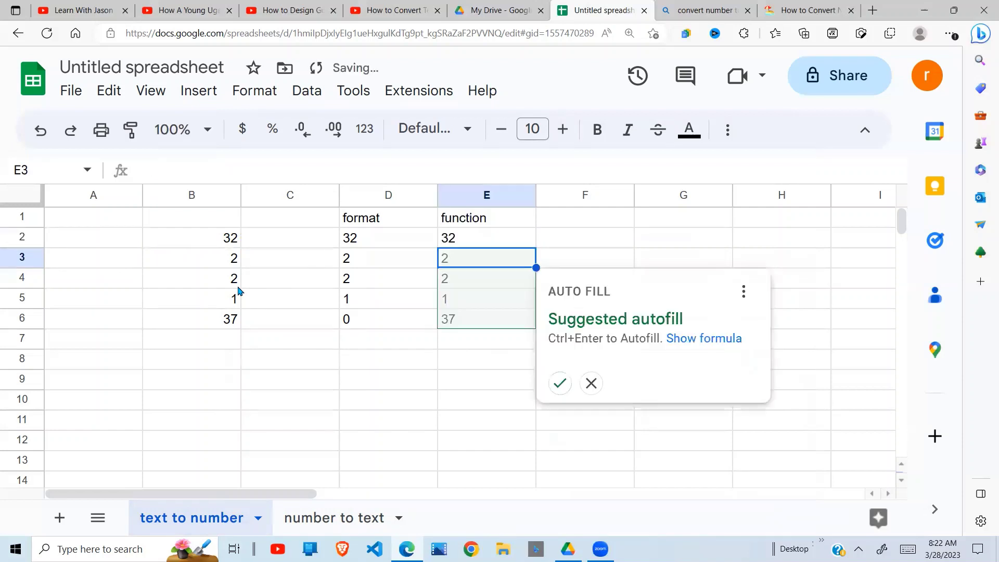
Accept the autofill suggestion to fill the TO_TEXT formula down, then clear E6.
click(559, 383)
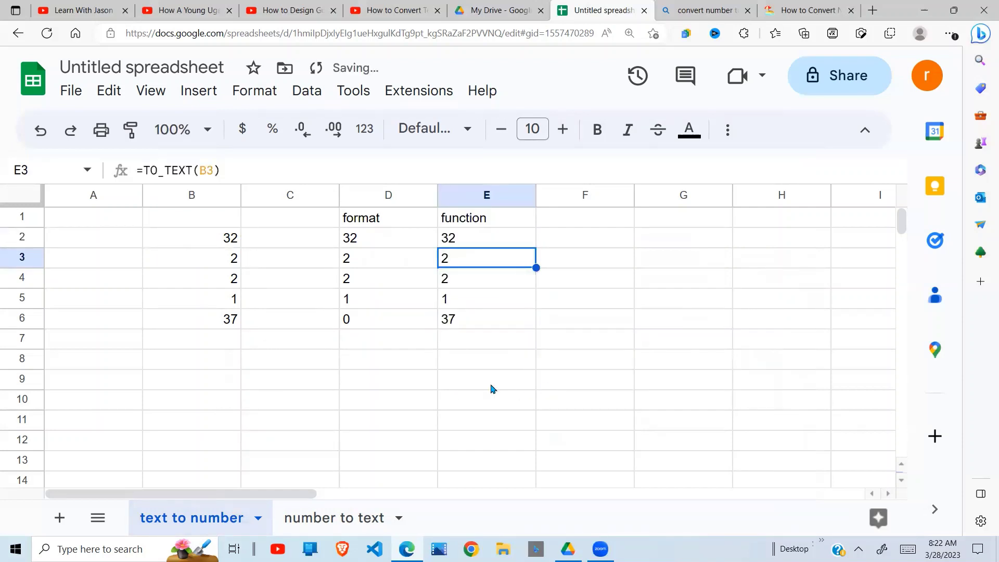
click(485, 385)
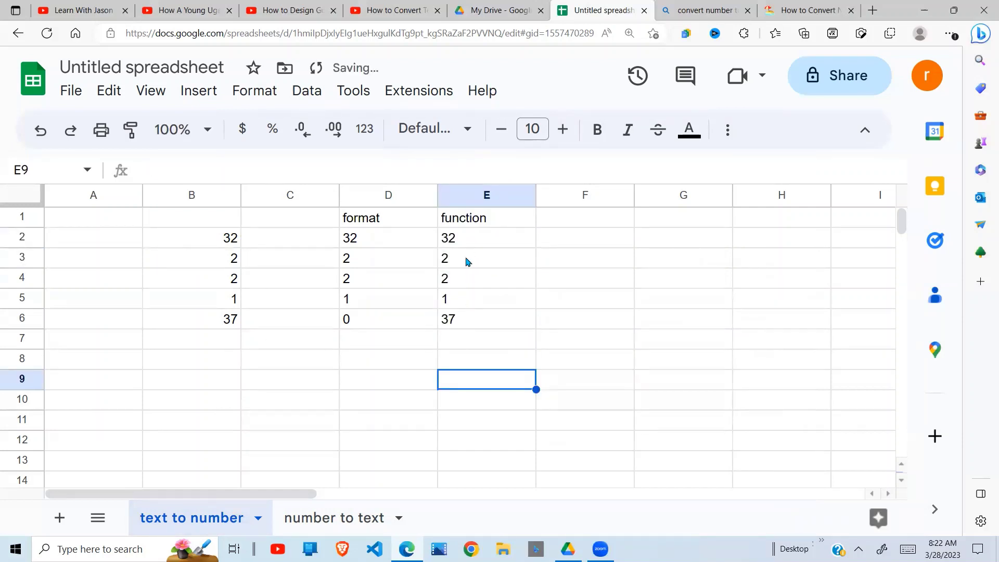
click(466, 326)
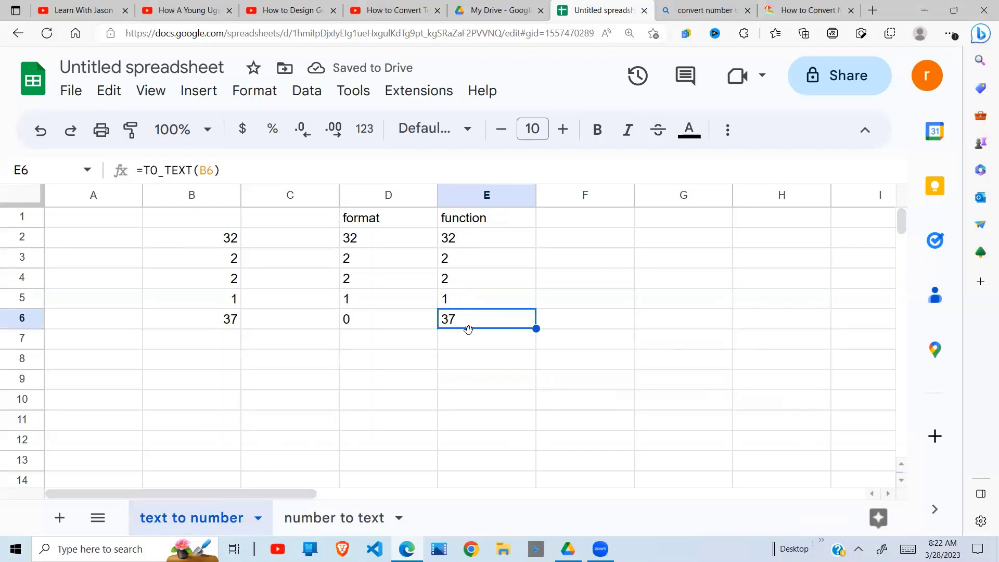
key(Delete)
Paste D6's total formula into E6 so it becomes =sum(E2:E5).
click(460, 380)
click(460, 326)
click(423, 321)
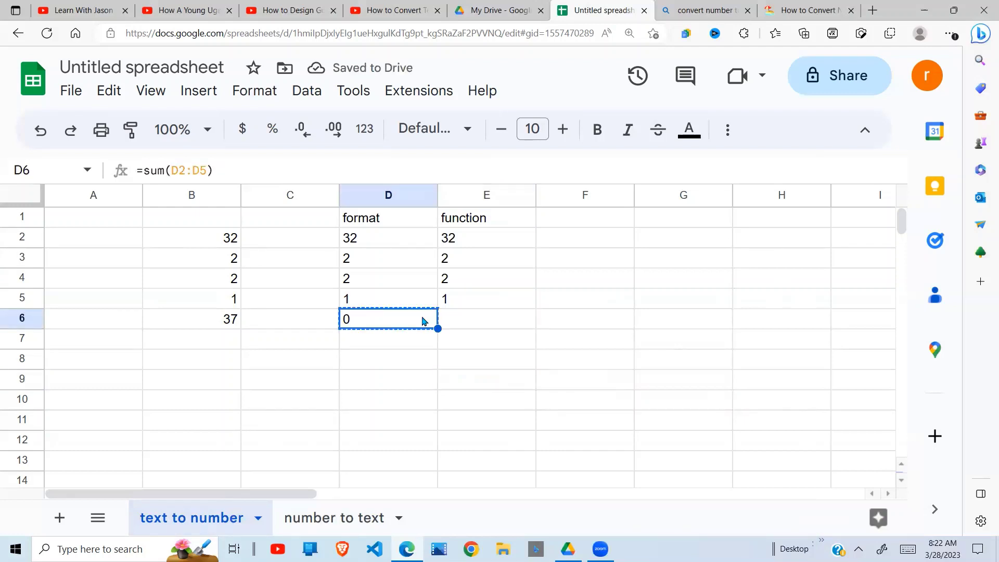
click(471, 321)
key(ctrl+v)
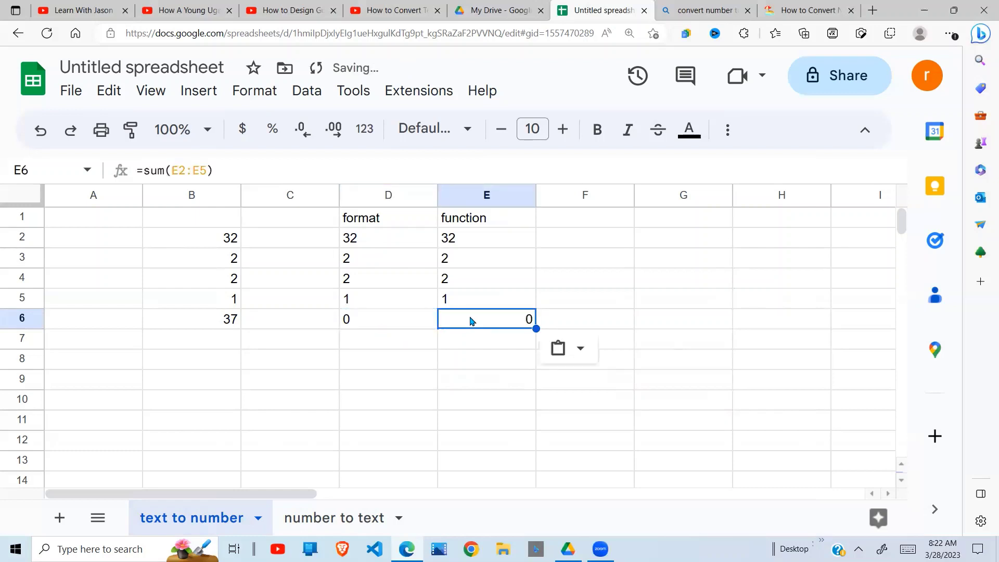
double_click(471, 322)
key(Return)
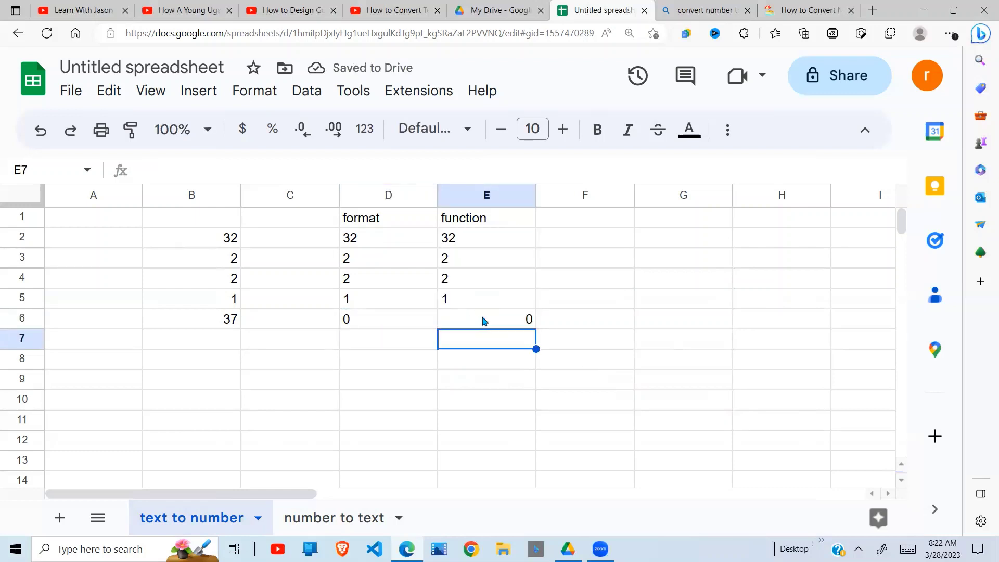
Review the E6 total of 0 against the selected E1:E5 values.
click(471, 321)
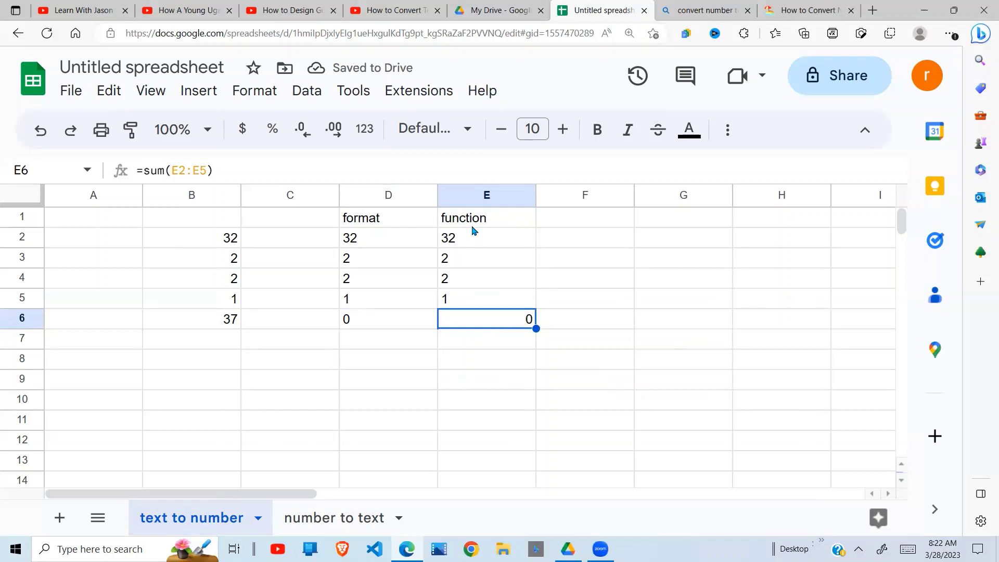
drag(472, 222, 502, 323)
click(503, 324)
click(497, 356)
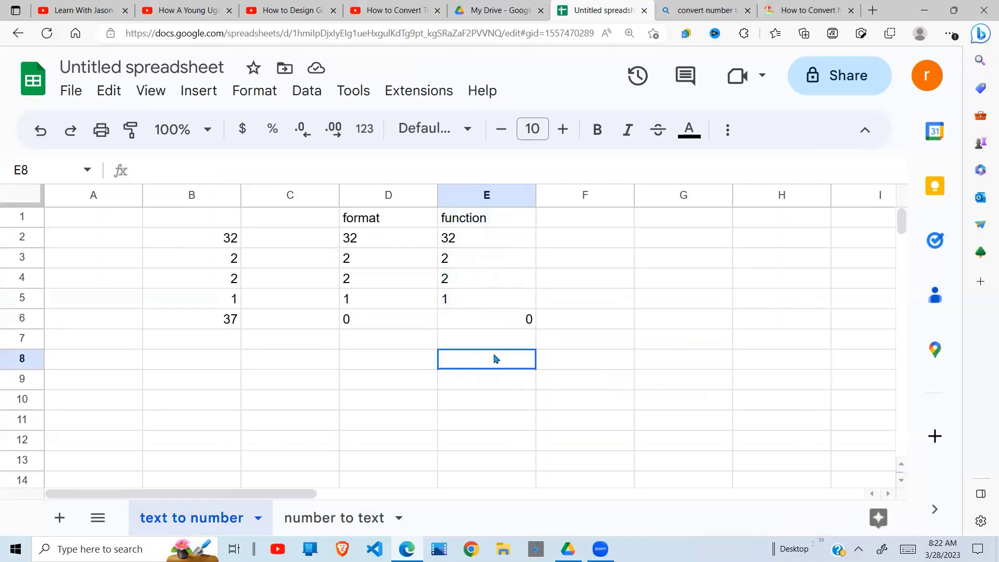